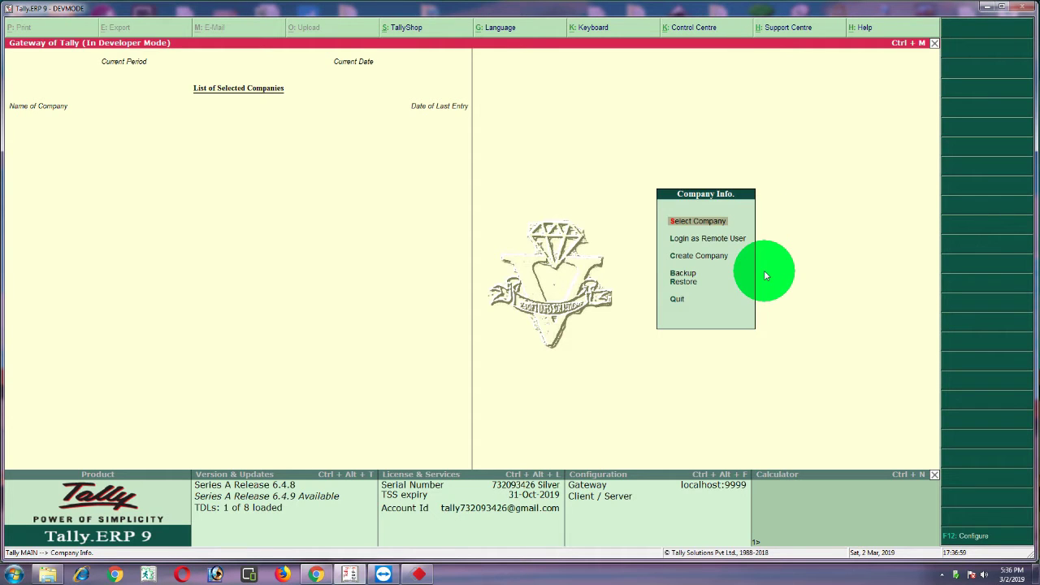
# Open the Backup Companies on Disk screen from Company Info.
pyautogui.press('Down')
pyautogui.press('Down')
pyautogui.press('Down')
pyautogui.press('Down')
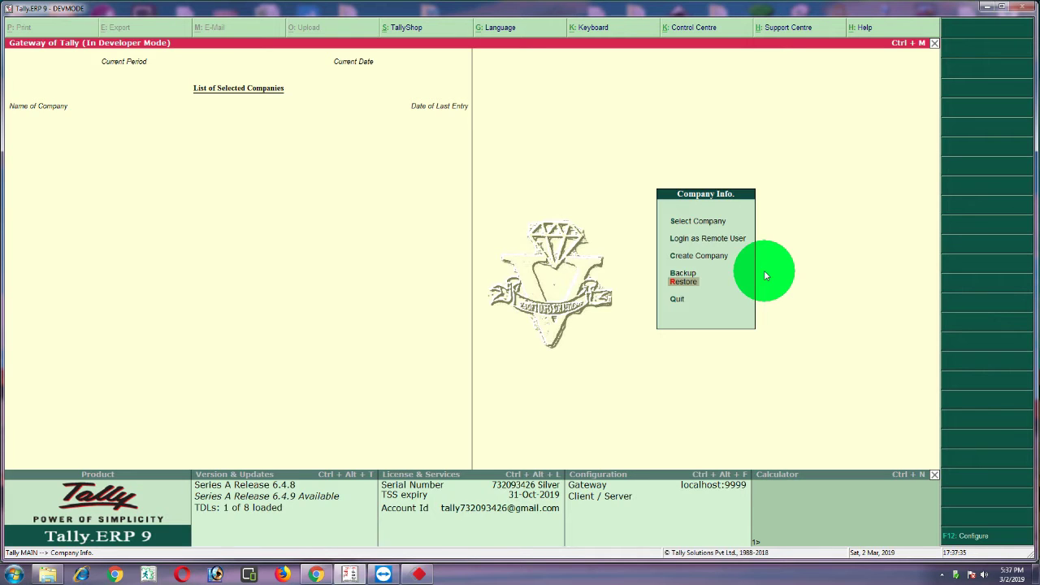
pyautogui.press('Up')
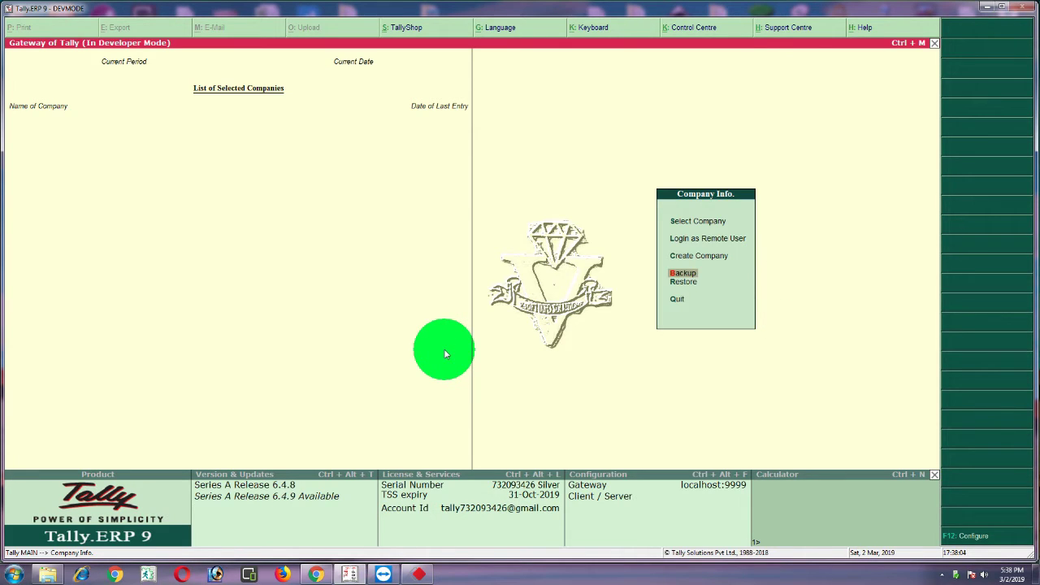
pyautogui.press('Return')
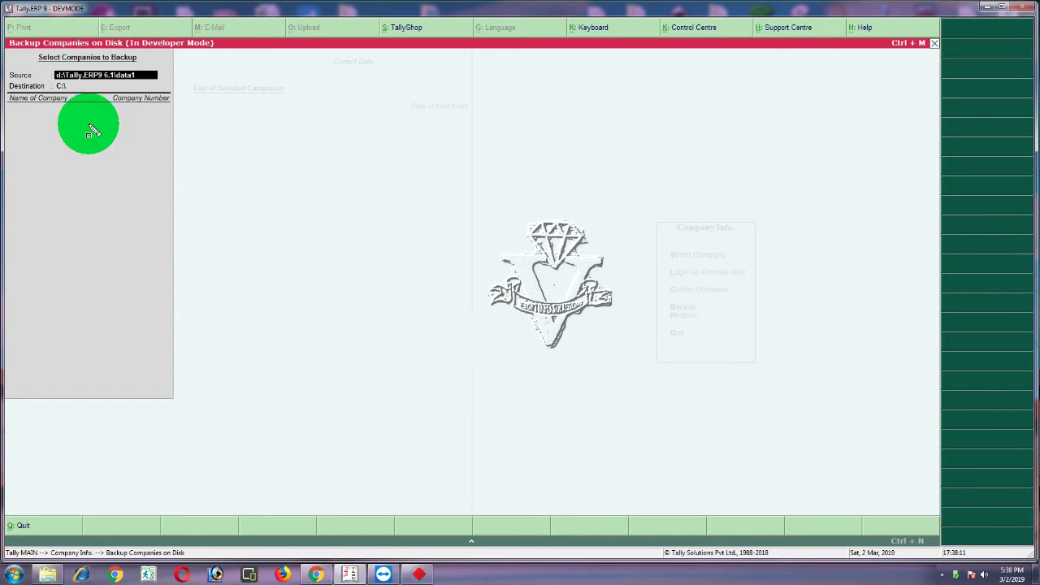
pyautogui.moveTo(9, 65)
pyautogui.mouseDown()
pyautogui.moveTo(54, 100)
pyautogui.moveTo(208, 130)
pyautogui.mouseUp()
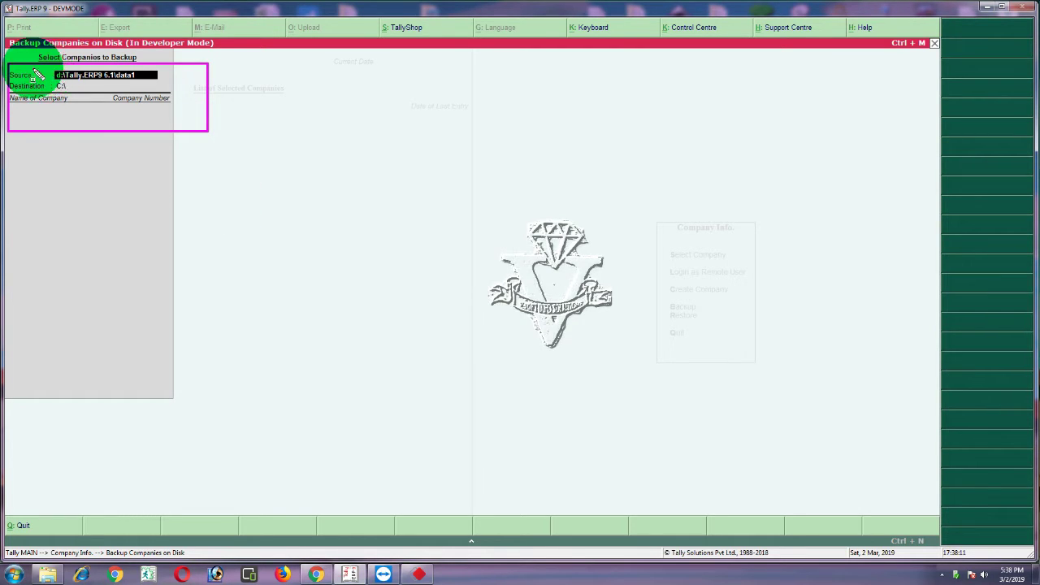
pyautogui.moveTo(39, 68)
pyautogui.mouseDown()
pyautogui.moveTo(50, 75)
pyautogui.moveTo(45, 85)
pyautogui.moveTo(176, 82)
pyautogui.mouseUp()
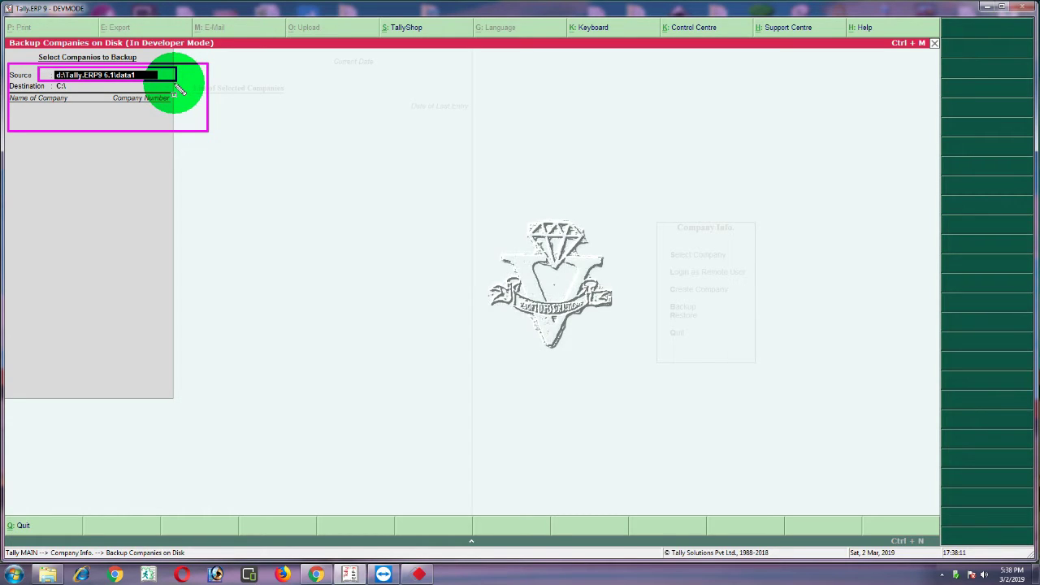
pyautogui.press('Escape')
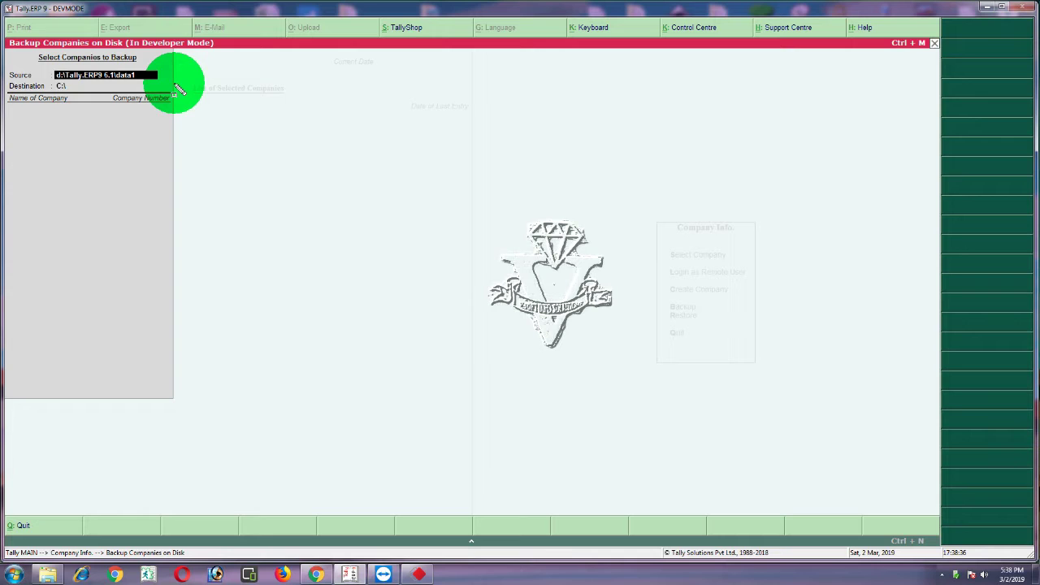
pyautogui.moveTo(8, 80)
pyautogui.mouseDown()
pyautogui.moveTo(55, 100)
pyautogui.moveTo(171, 104)
pyautogui.mouseUp()
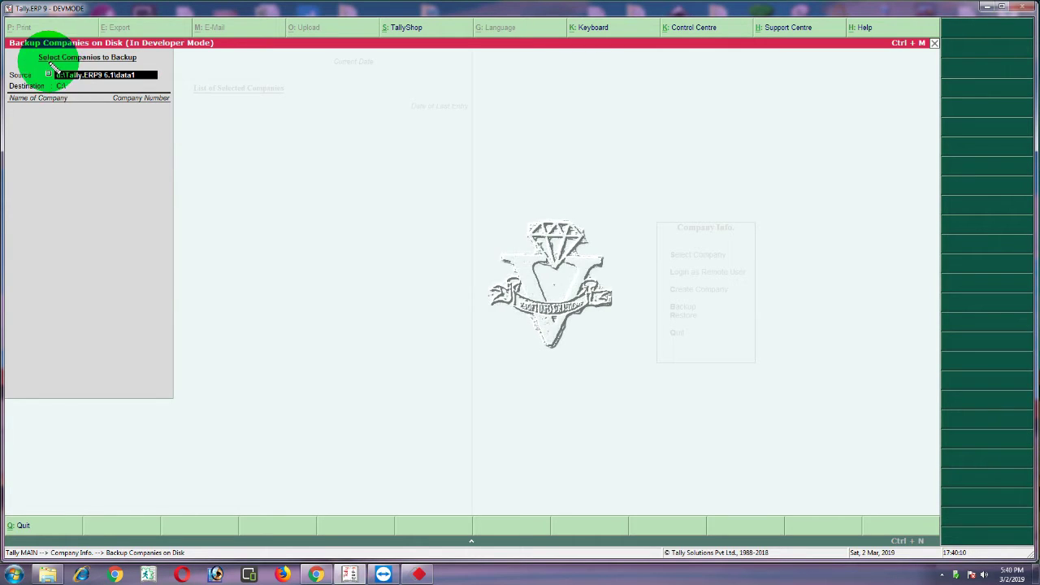
pyautogui.moveTo(83, 92); pyautogui.dragTo(144, 84)
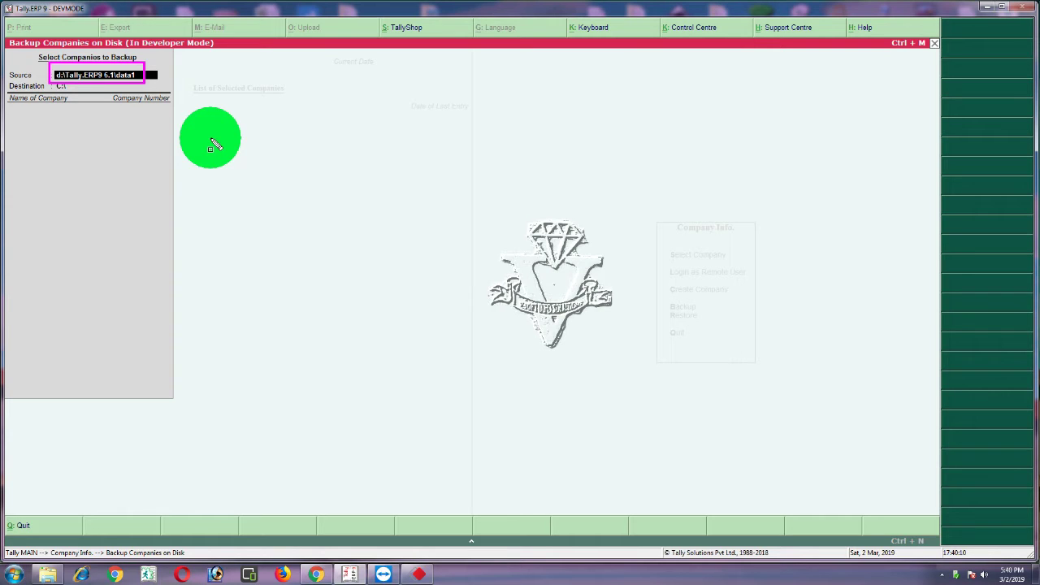
pyautogui.press('Escape')
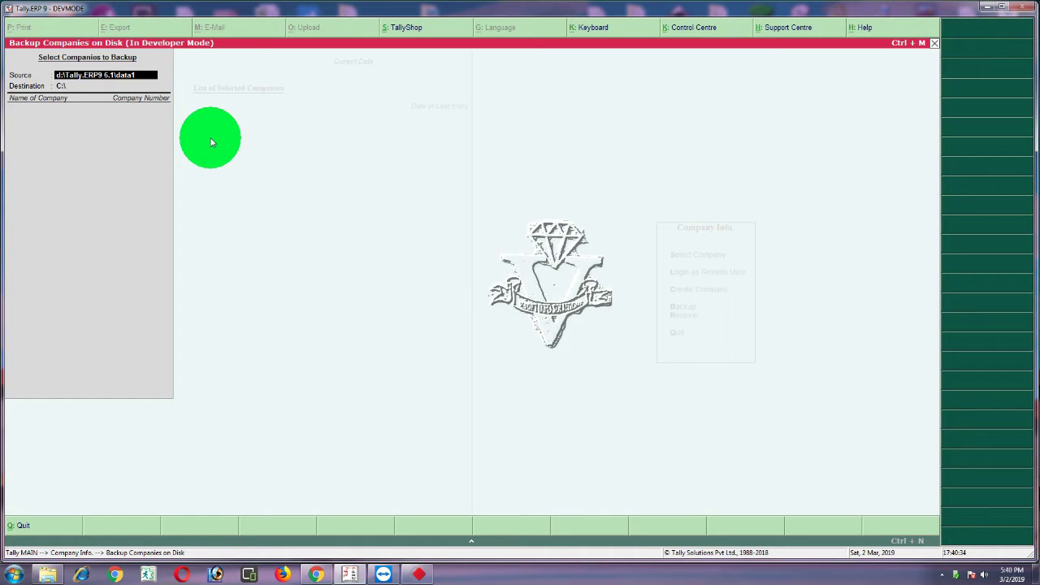
# Inspect the source folder D:\Tally.ERP9 6.1\data1 in Windows Explorer and return to the Tally backup screen.
pyautogui.click(984, 7)
pyautogui.doubleClick(7, 78)
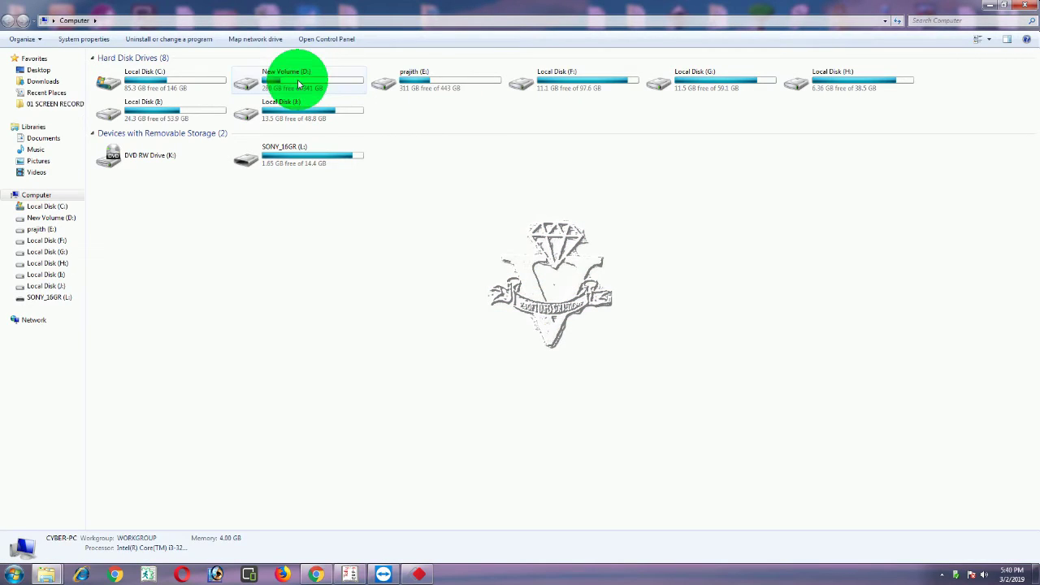
pyautogui.doubleClick(290, 86)
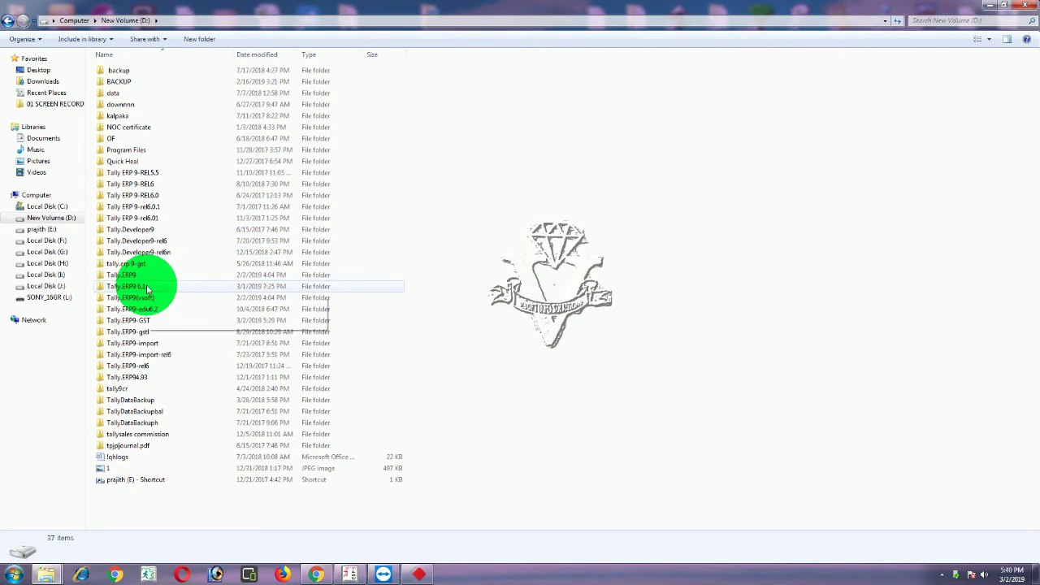
pyautogui.click(146, 286)
pyautogui.doubleClick(146, 286)
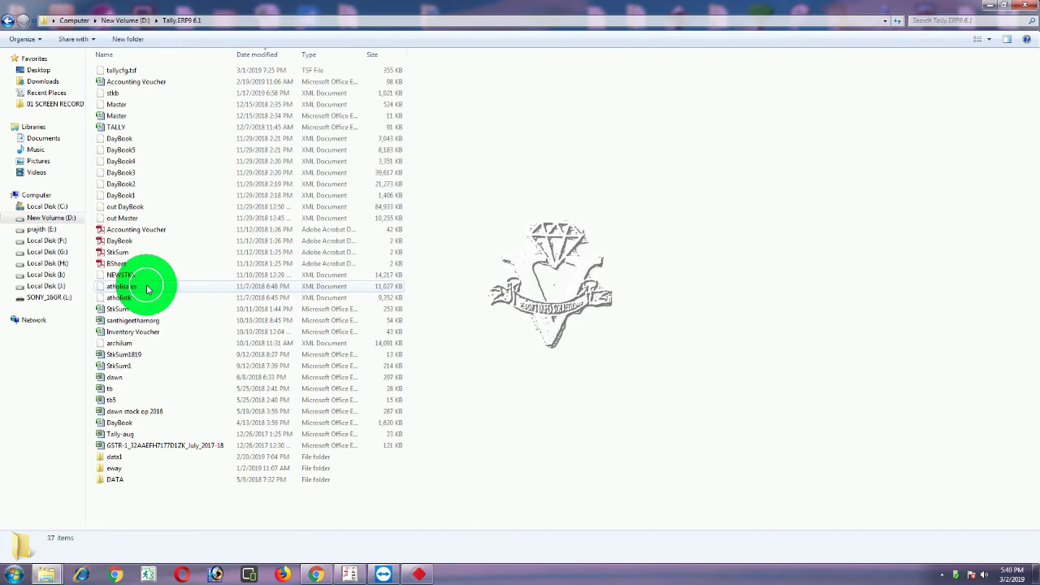
pyautogui.doubleClick(120, 460)
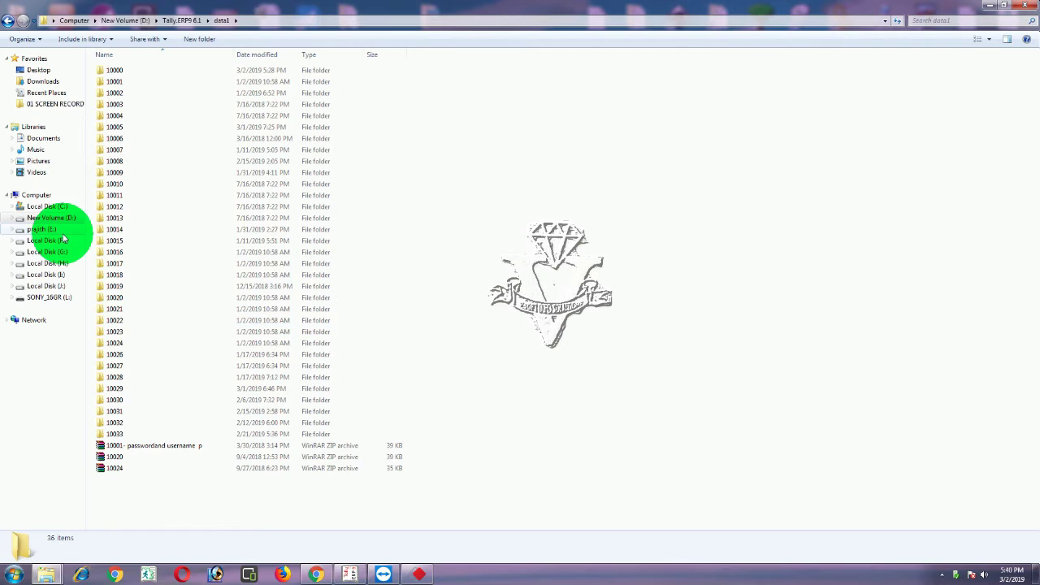
pyautogui.click(35, 197)
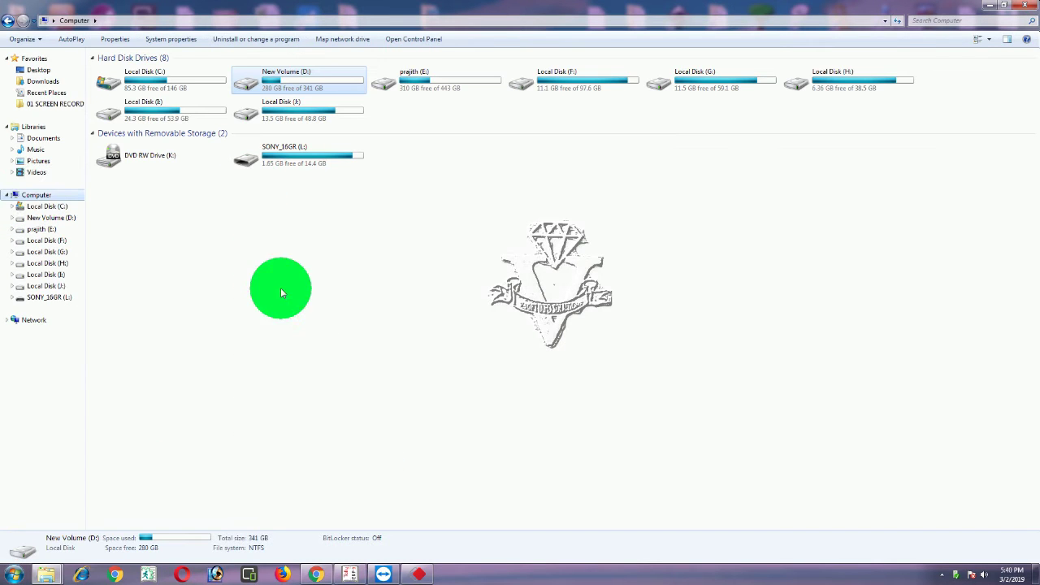
pyautogui.click(349, 575)
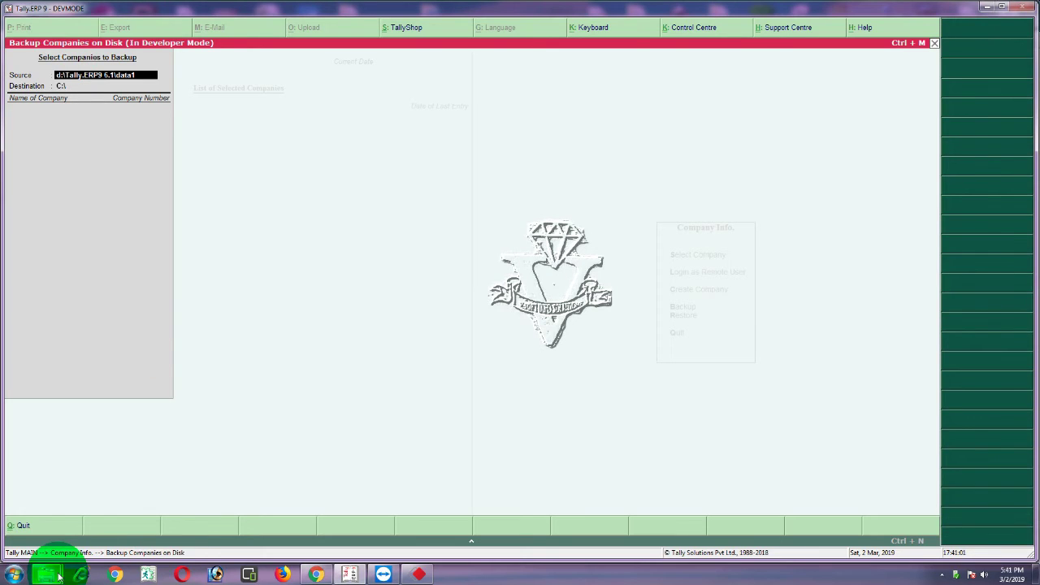
# Trace the source path level by level in Windows Explorer, from drive D: through Tally.ERP9 6.1 to data1, comparing it with Tally's backup source.
pyautogui.moveTo(46, 574)
pyautogui.click(177, 520)
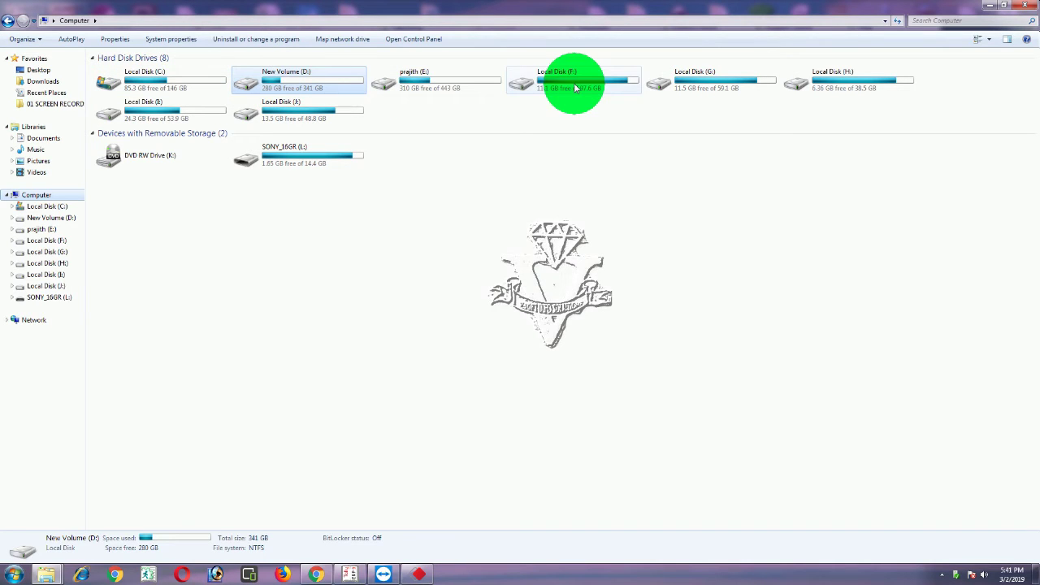
pyautogui.doubleClick(308, 78)
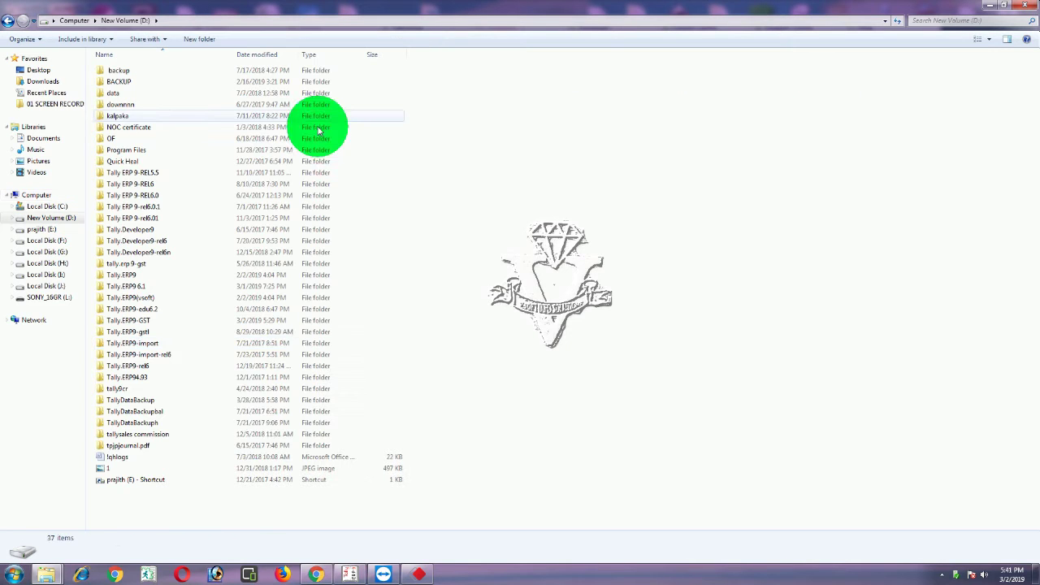
pyautogui.click(349, 575)
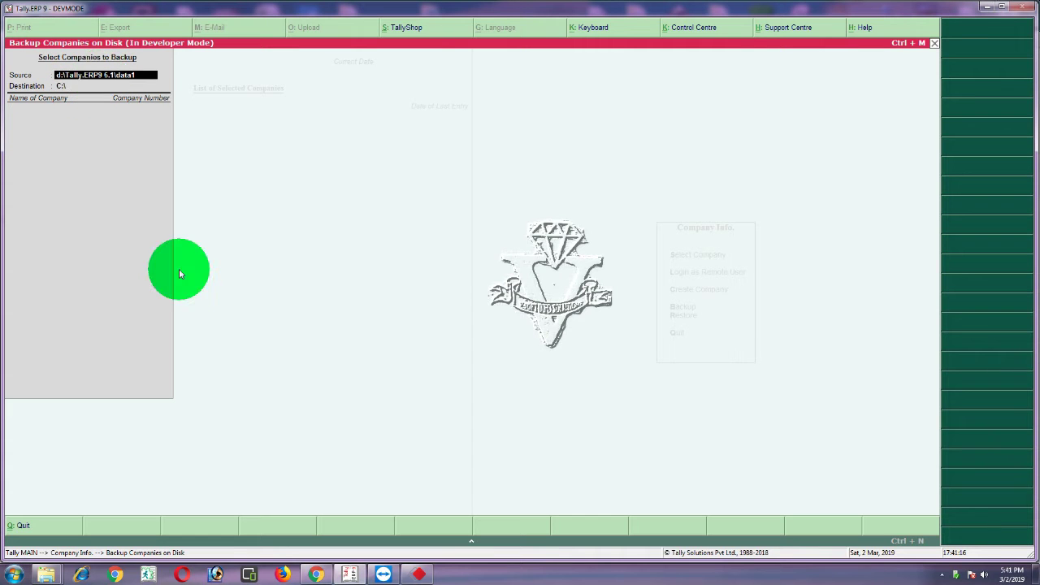
pyautogui.moveTo(48, 569)
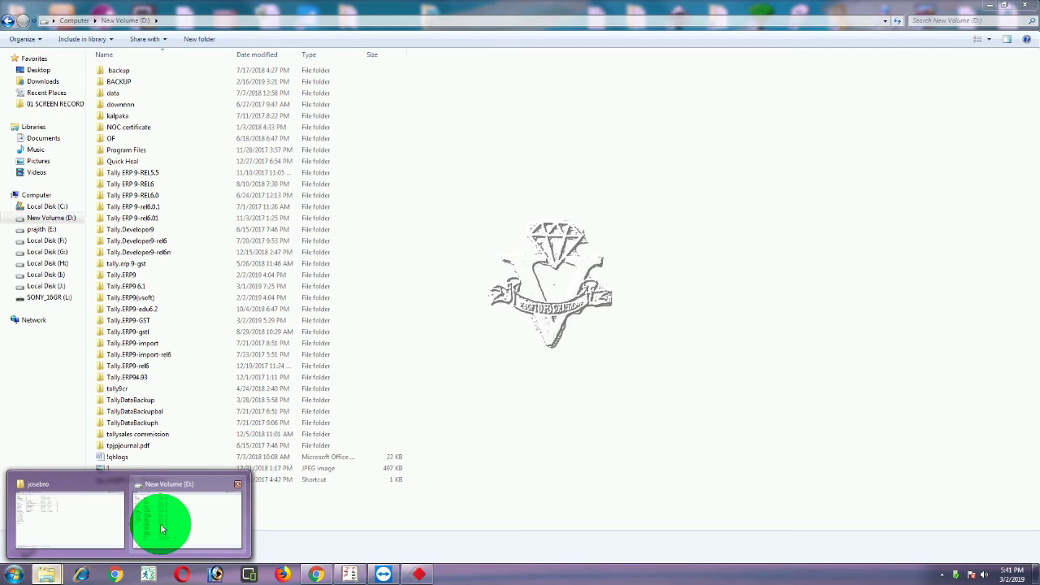
pyautogui.click(155, 522)
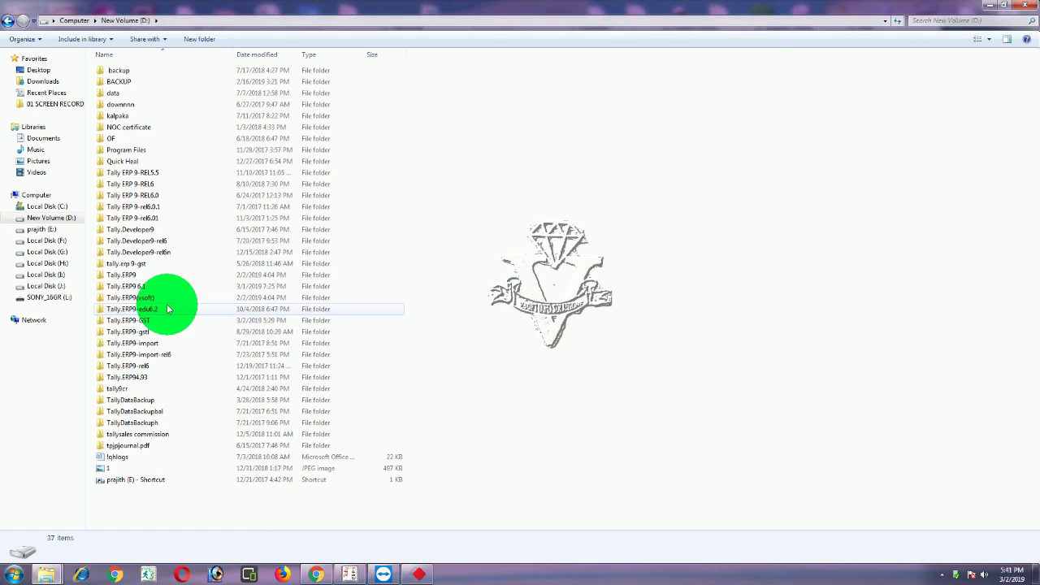
pyautogui.click(142, 288)
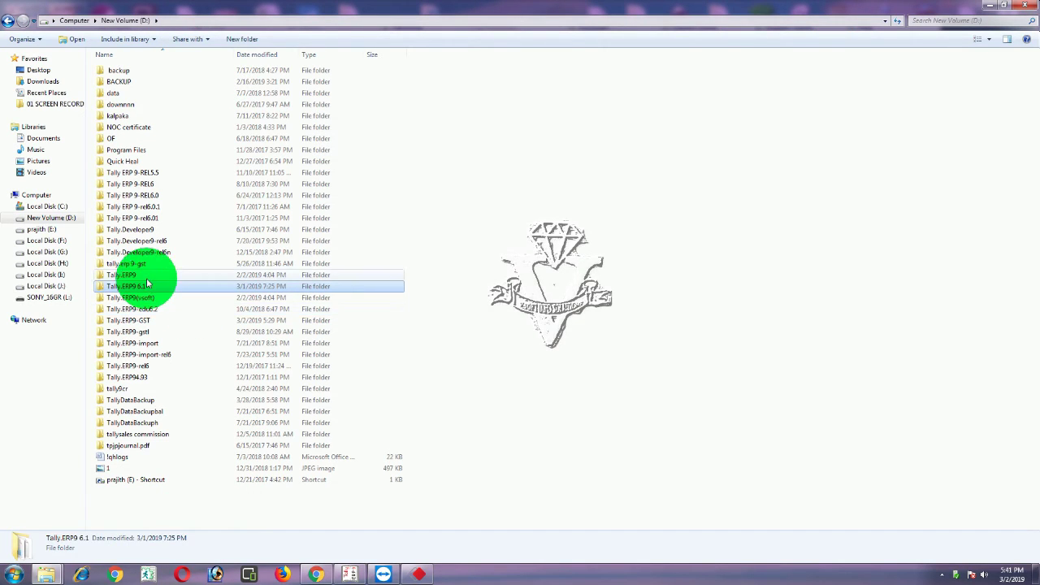
pyautogui.doubleClick(134, 287)
pyautogui.click(348, 573)
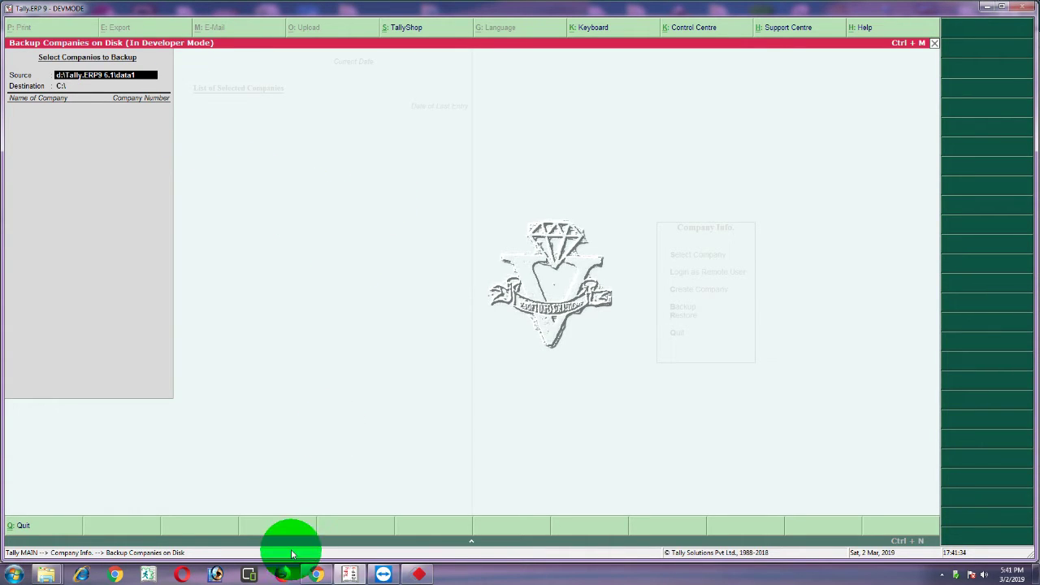
pyautogui.moveTo(52, 575)
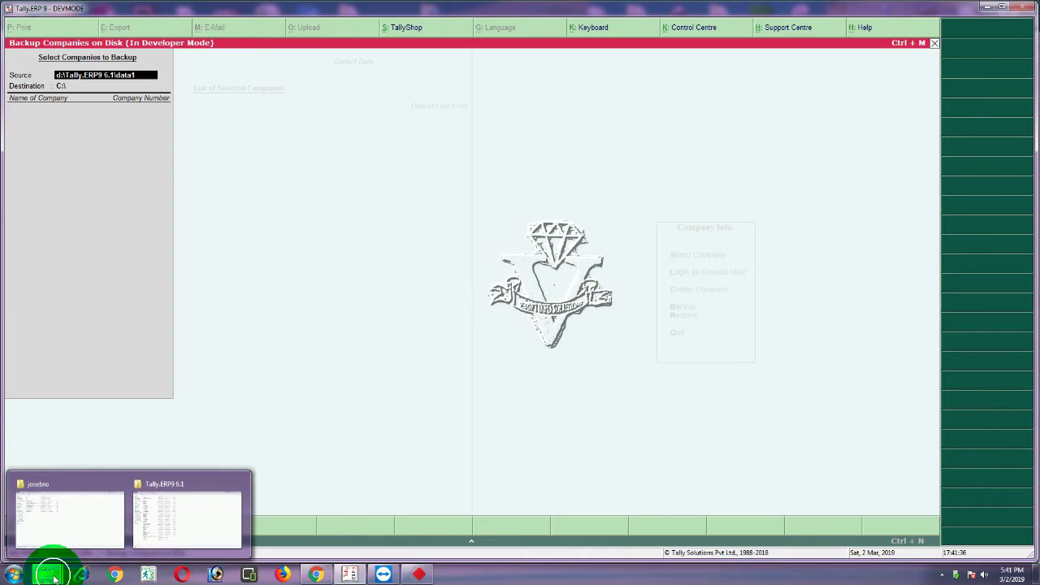
pyautogui.click(186, 540)
pyautogui.doubleClick(128, 462)
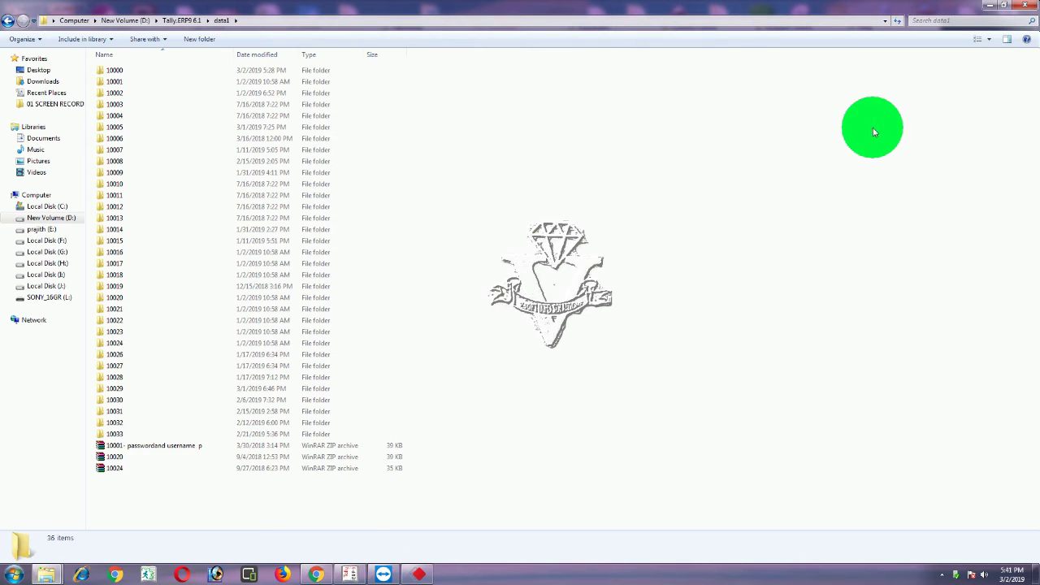
# Go back to the computer's drive list, select Local Disk (J:) and return to the Tally backup screen.
pyautogui.click(10, 22)
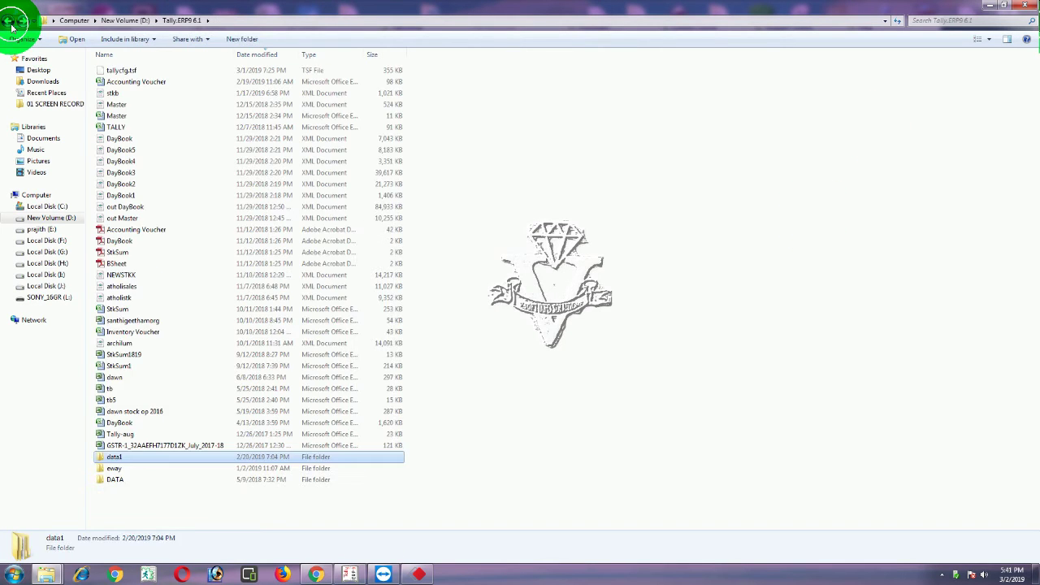
pyautogui.click(8, 22)
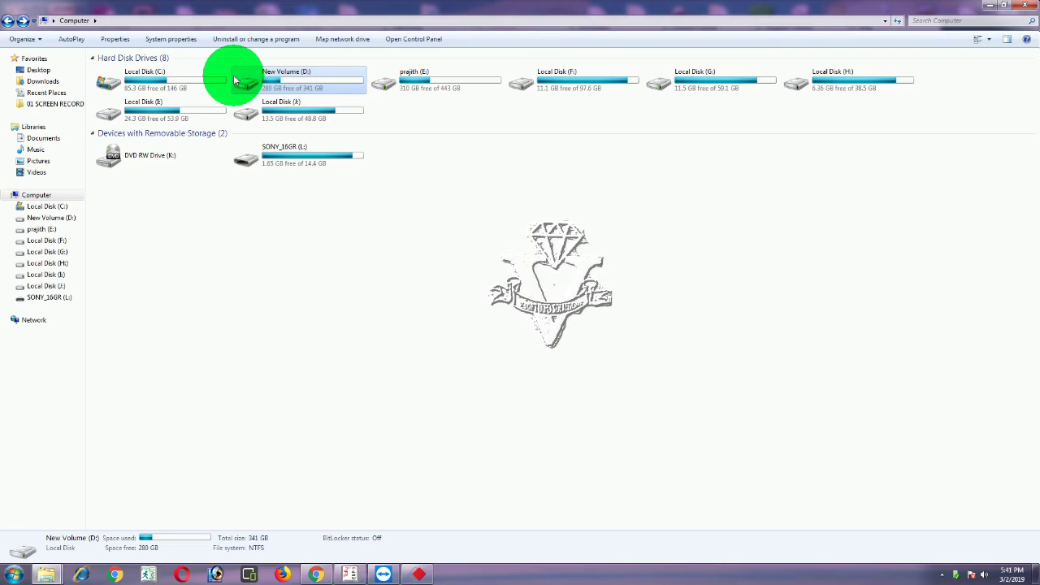
pyautogui.click(301, 119)
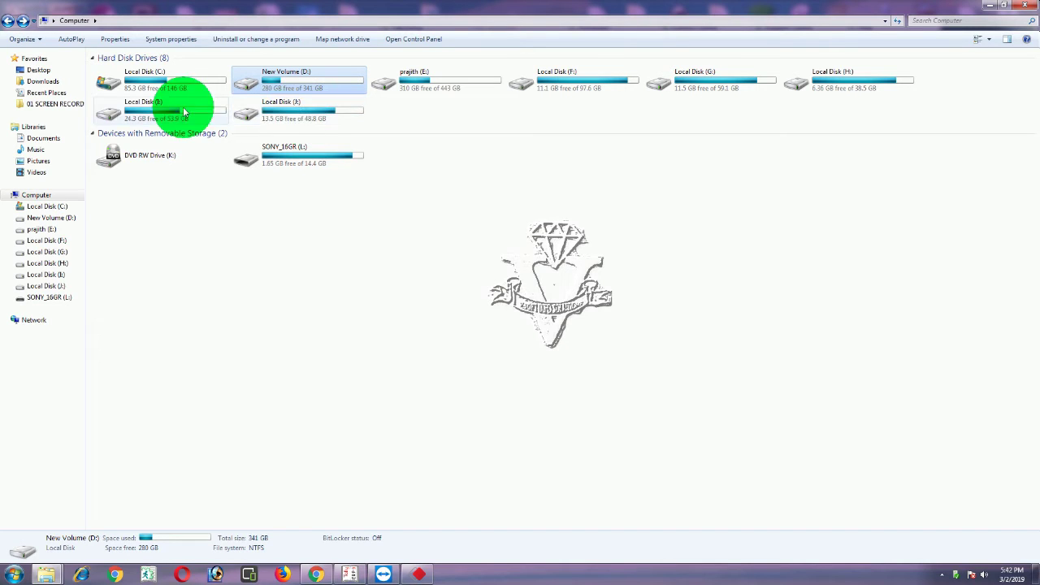
pyautogui.click(281, 112)
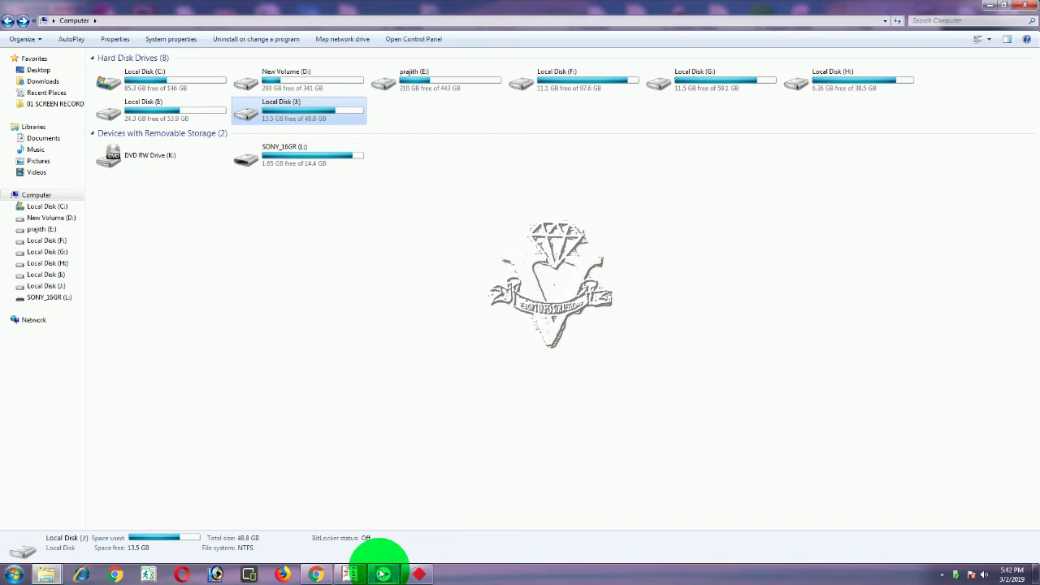
pyautogui.click(349, 574)
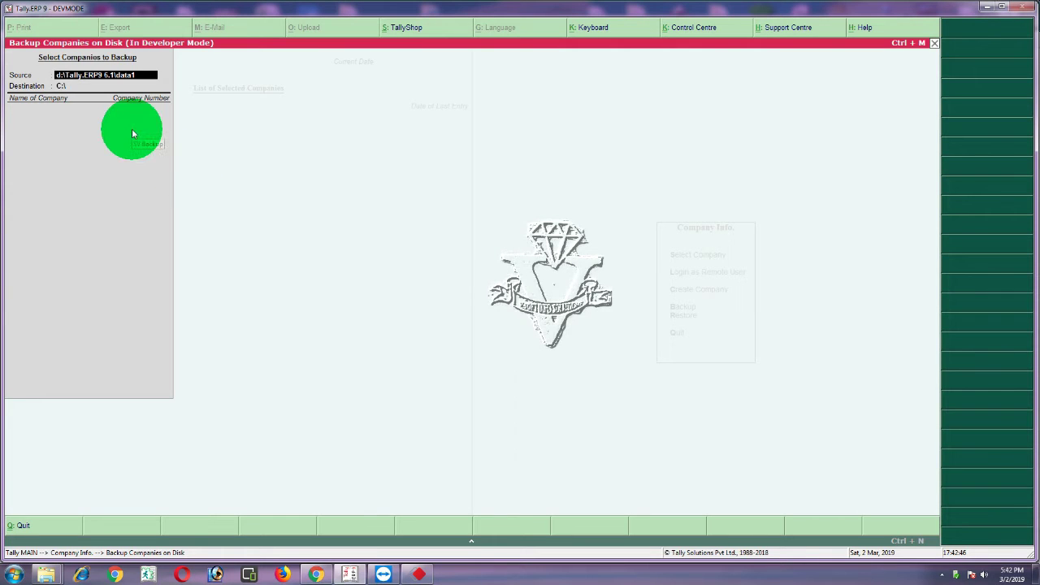
# Keep the source path and set the backup destination to j:\tallybackup\2019-march-2.
pyautogui.press('Return')
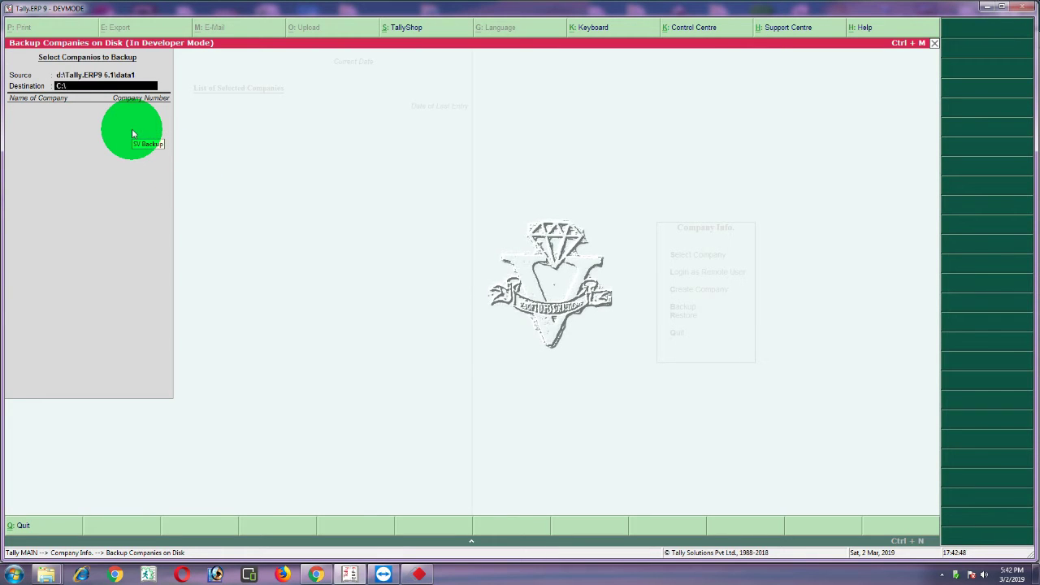
pyautogui.write('j')
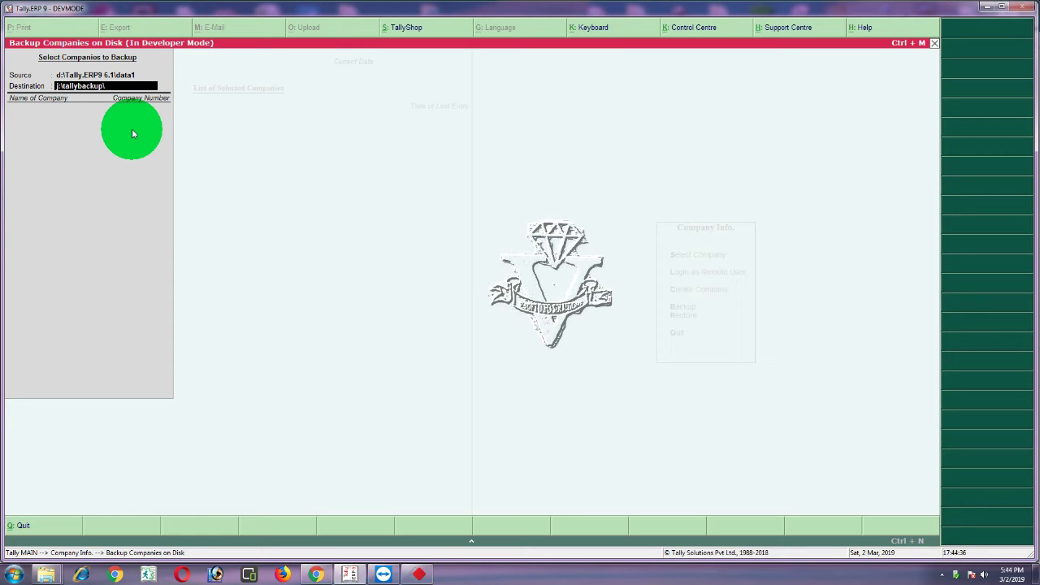
pyautogui.write('2019-march-2')
pyautogui.press('Return')
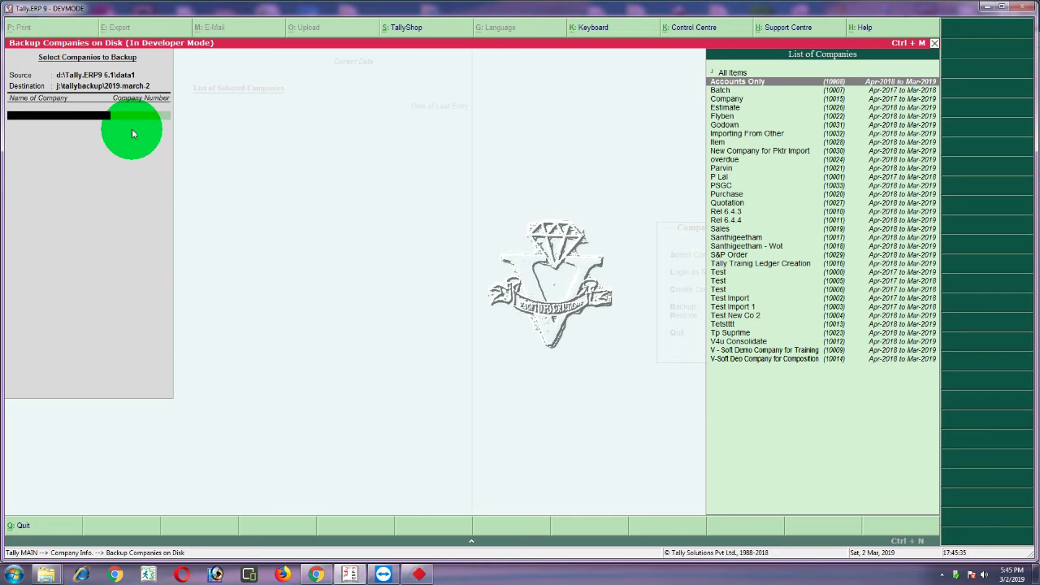
# Add Accounts Only, Batch, Company, Estimate, Flyben, Godown and Importing From Other to the companies to back up.
pyautogui.press('Up')
pyautogui.press('Down')
pyautogui.press('Return')
pyautogui.press('Return')
pyautogui.press('Return')
pyautogui.press('Return')
pyautogui.press('Return')
pyautogui.press('Return')
pyautogui.press('Return')
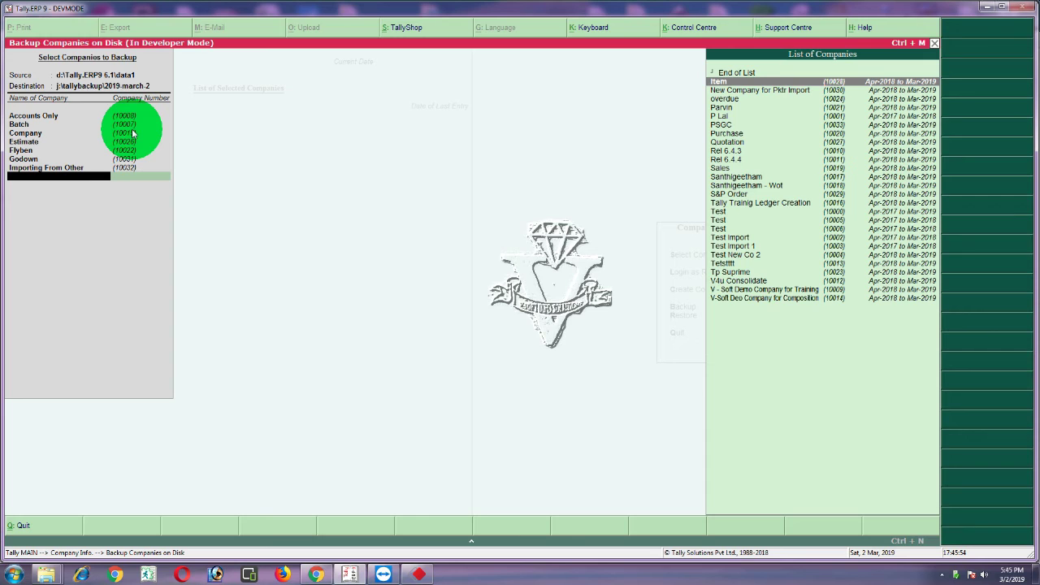
pyautogui.press('Up')
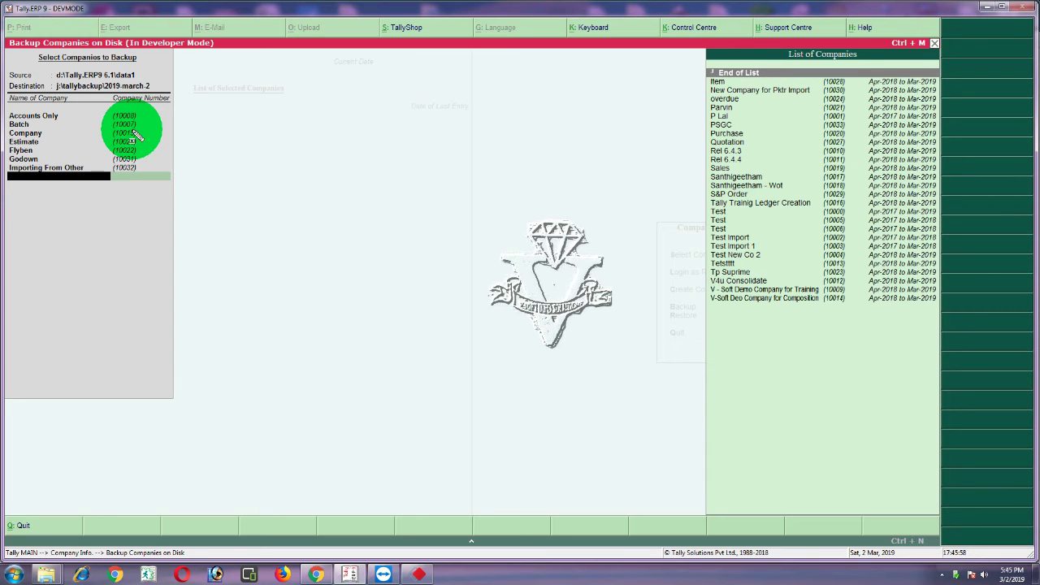
pyautogui.moveTo(639, 44)
pyautogui.mouseDown()
pyautogui.moveTo(755, 353)
pyautogui.moveTo(970, 378)
pyautogui.mouseUp()
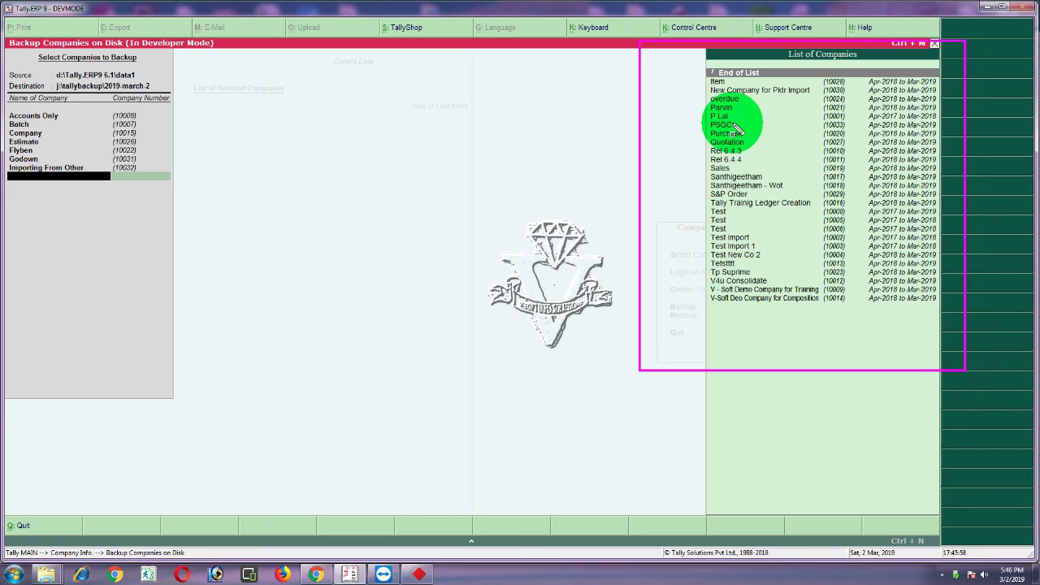
# End the list of companies to back up and accept the backup.
pyautogui.moveTo(700, 57)
pyautogui.mouseDown()
pyautogui.moveTo(792, 86)
pyautogui.moveTo(843, 84)
pyautogui.mouseUp()
pyautogui.press('Escape')
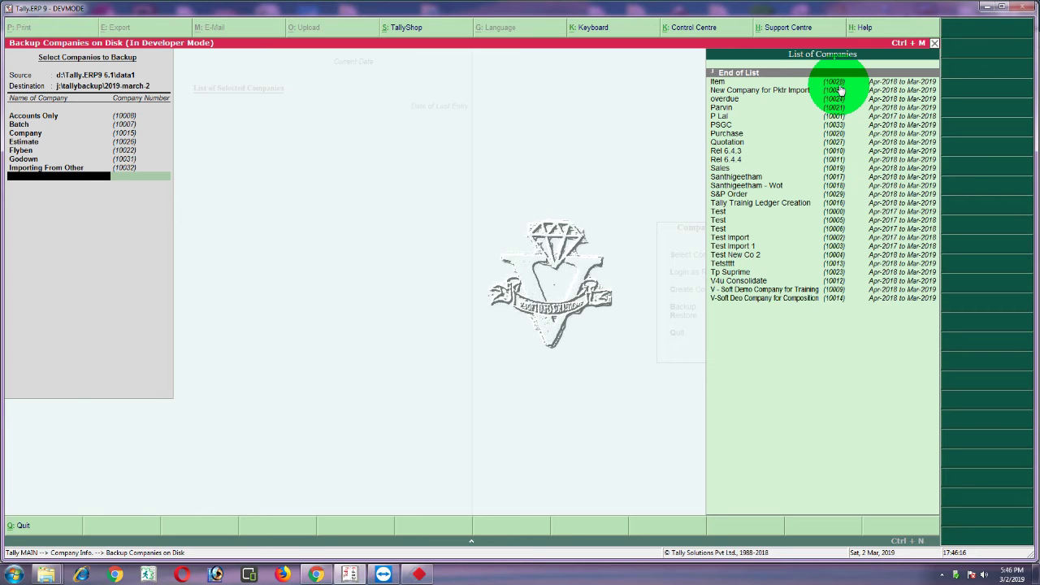
pyautogui.press('Return')
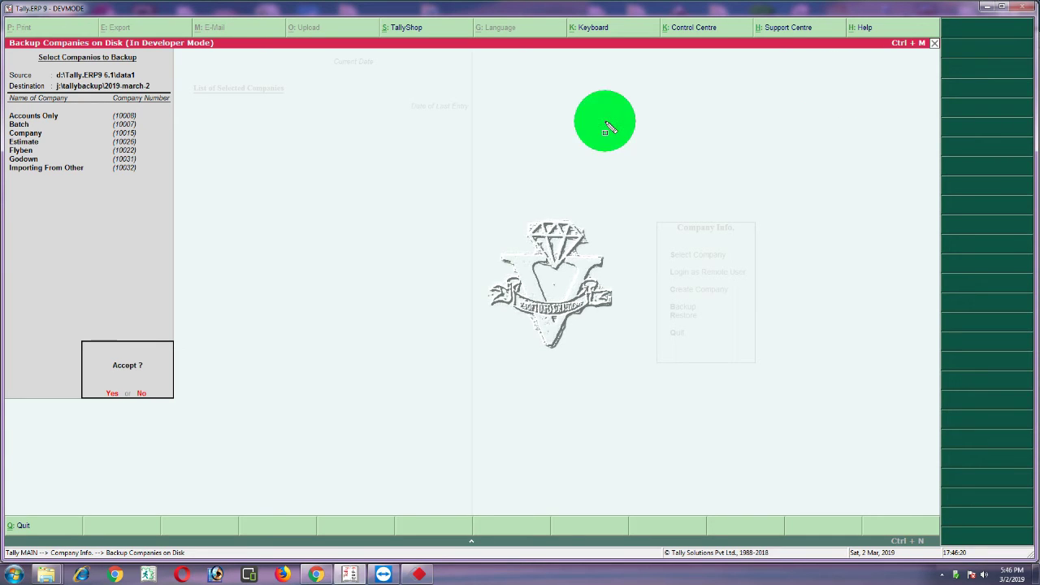
pyautogui.click(52, 369)
pyautogui.moveTo(52, 370)
pyautogui.mouseDown()
pyautogui.moveTo(121, 441)
pyautogui.moveTo(204, 439)
pyautogui.mouseUp()
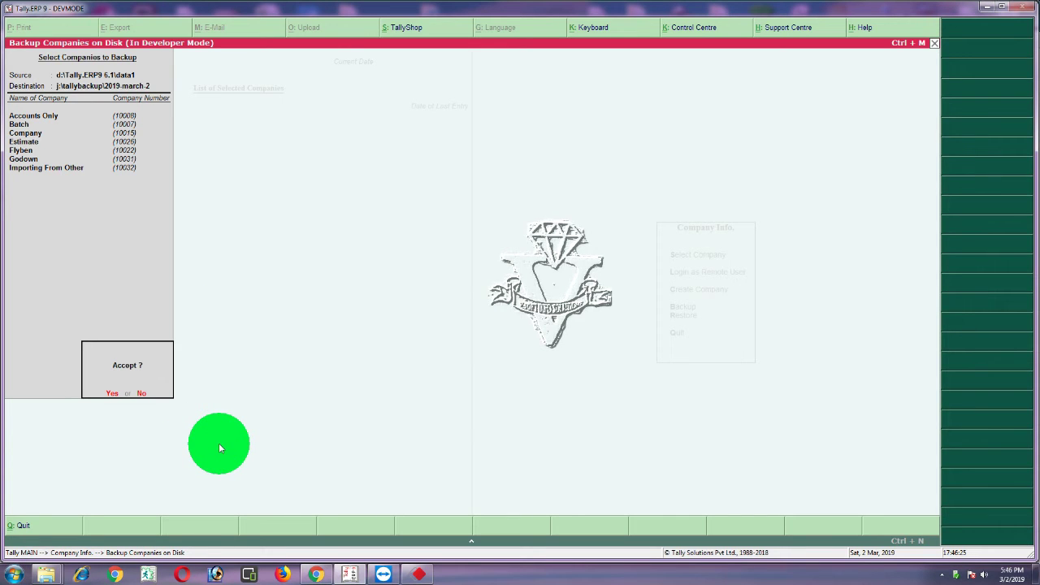
pyautogui.press('Return')
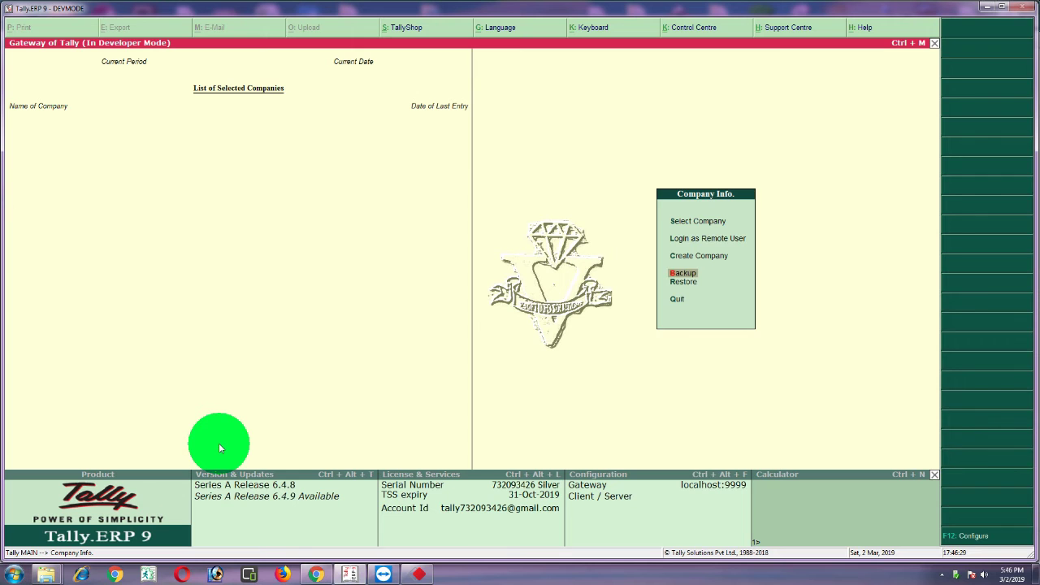
# Switch to Windows Explorer, open Local Disk (J:) and rename the TALLY BACK UP folder to old TALLY BACK UP.
pyautogui.click(985, 6)
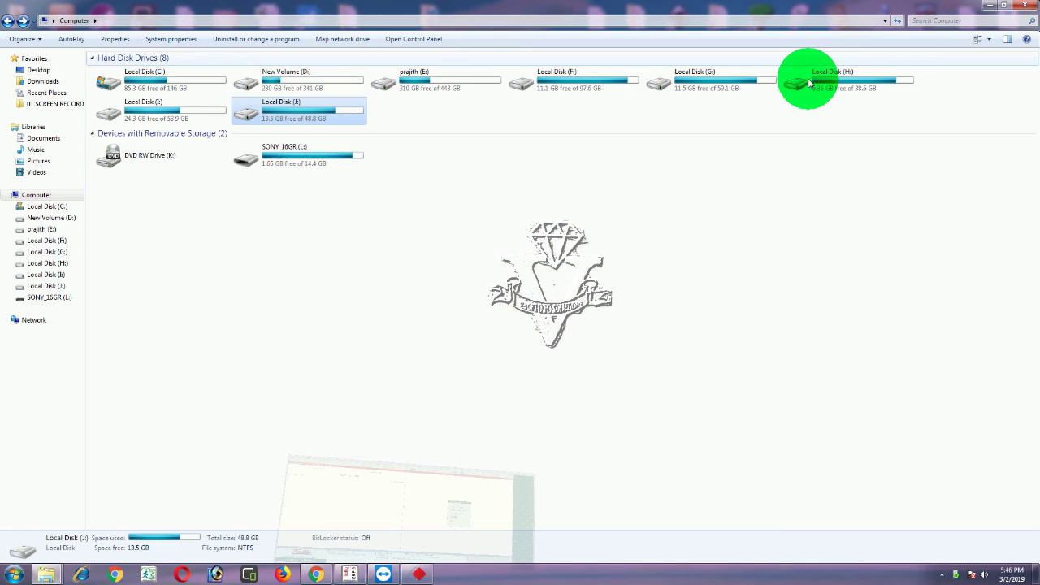
pyautogui.doubleClick(286, 109)
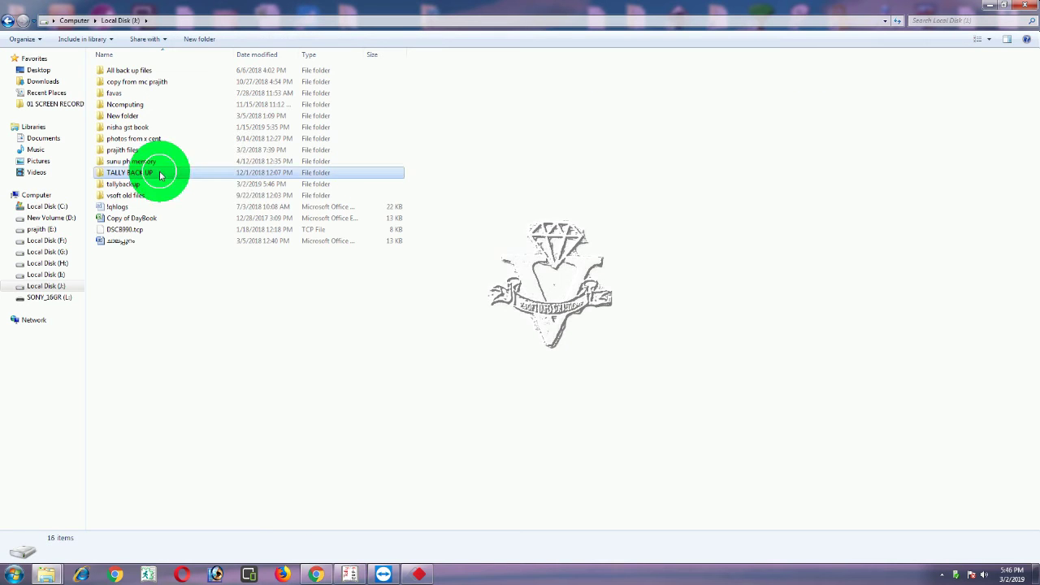
pyautogui.doubleClick(159, 173)
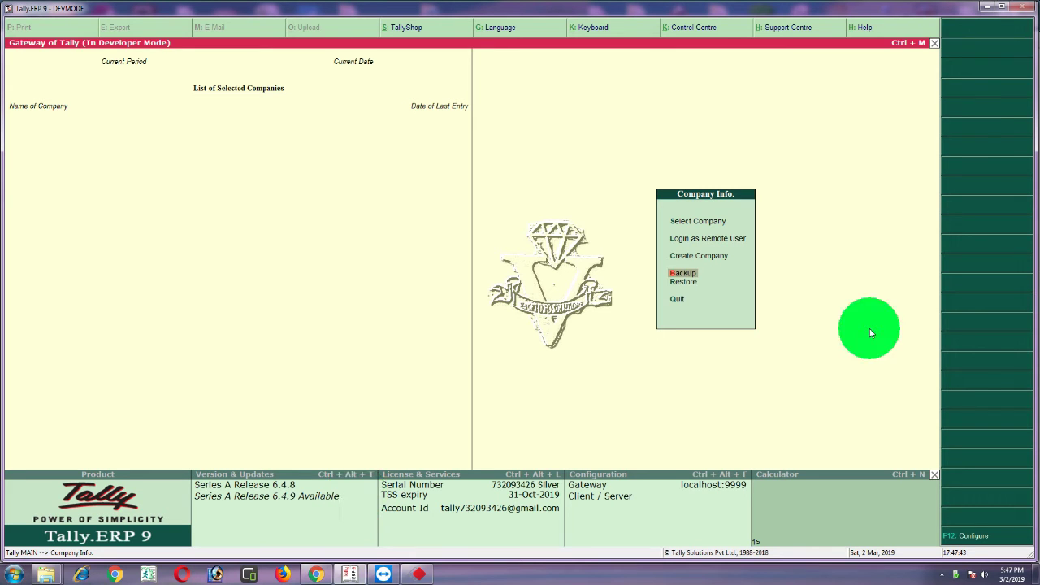
# Open tallybackup on Local Disk (J:) in Windows Explorer, examine the backup files in its 2019-march-2 folder and return to tallybackup.
pyautogui.click(986, 7)
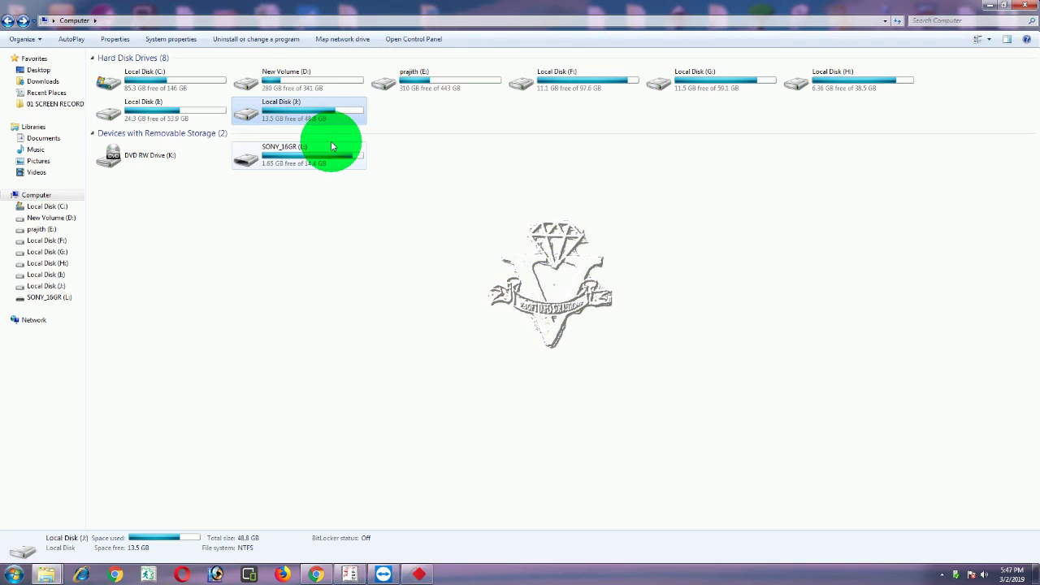
pyautogui.doubleClick(296, 108)
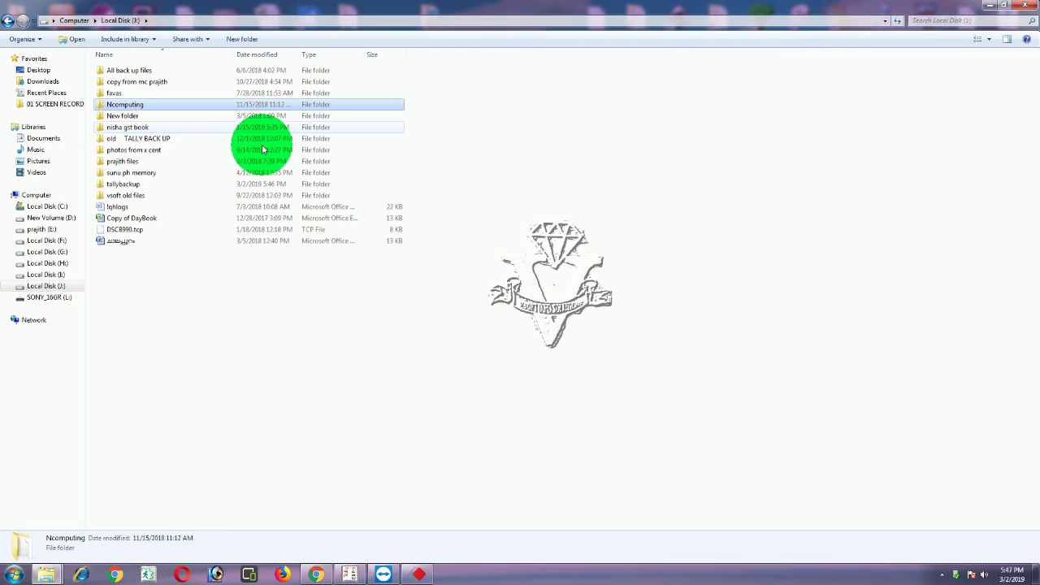
pyautogui.click(143, 185)
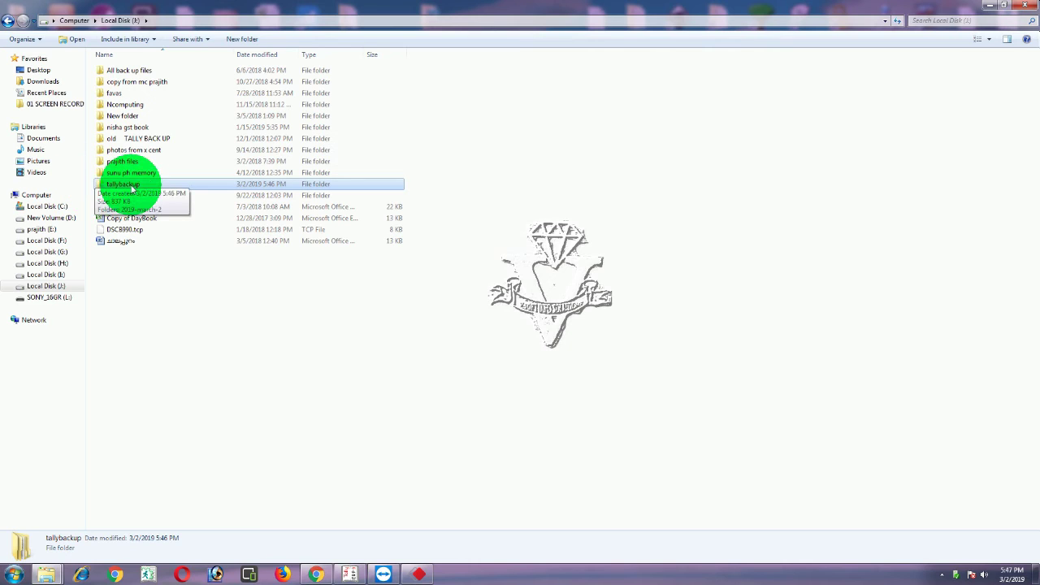
pyautogui.doubleClick(124, 188)
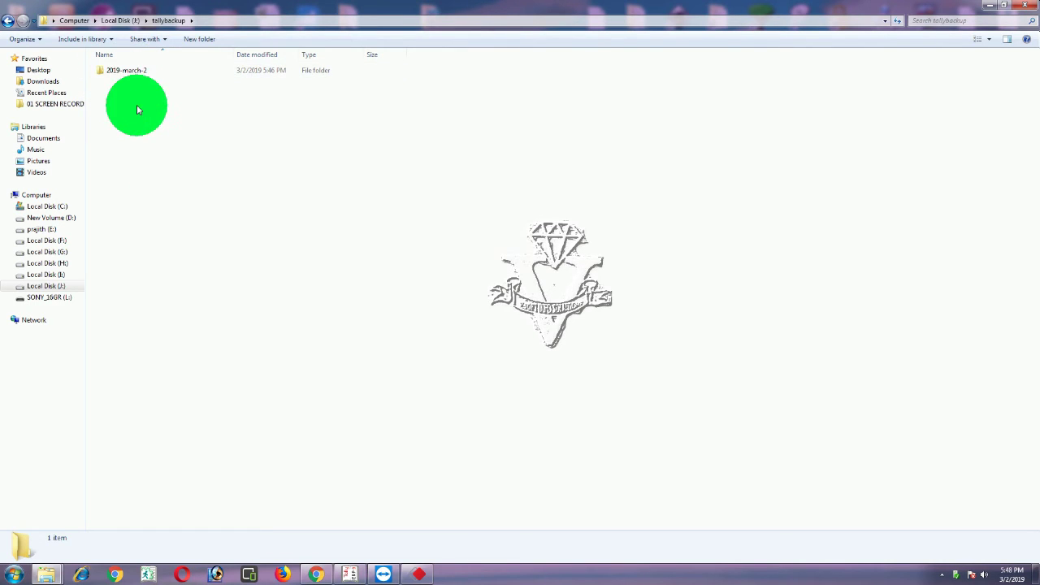
pyautogui.doubleClick(130, 72)
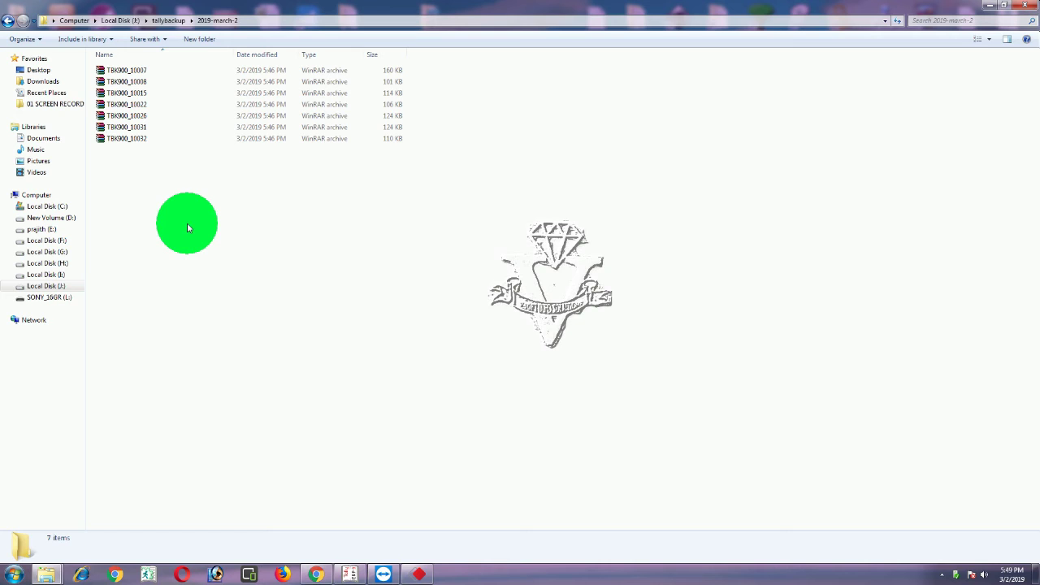
pyautogui.click(173, 21)
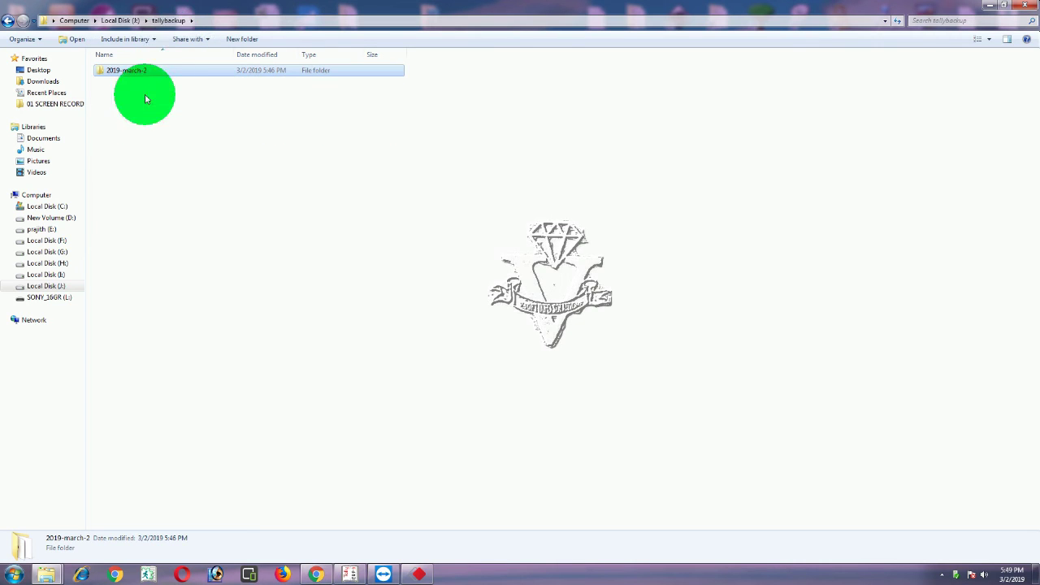
# Switch back to Tally and start a backup of only the Accounts Only company to the existing 2019-march-2 destination.
pyautogui.click(349, 574)
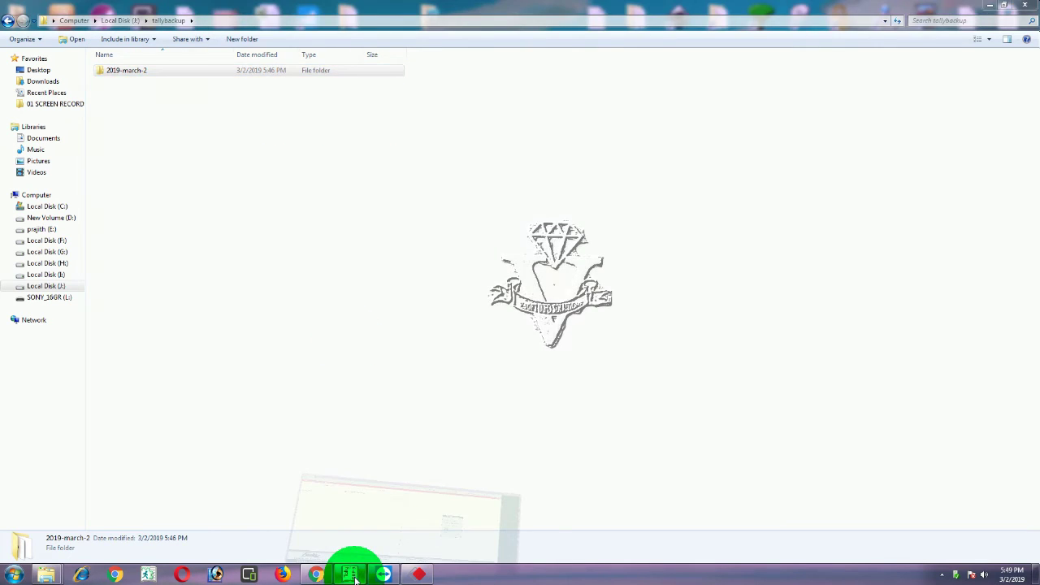
pyautogui.press('Return')
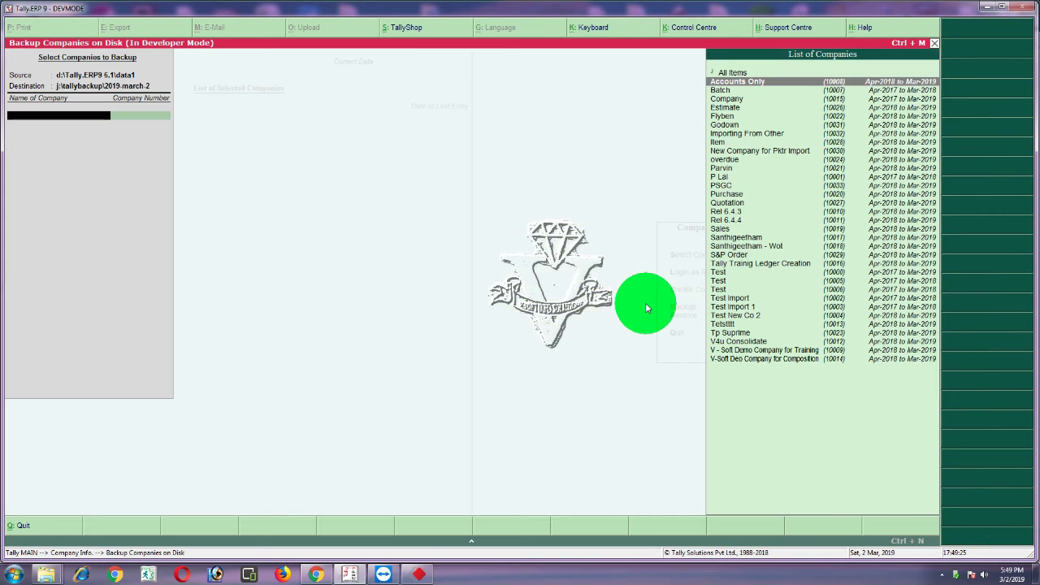
pyautogui.press('Return')
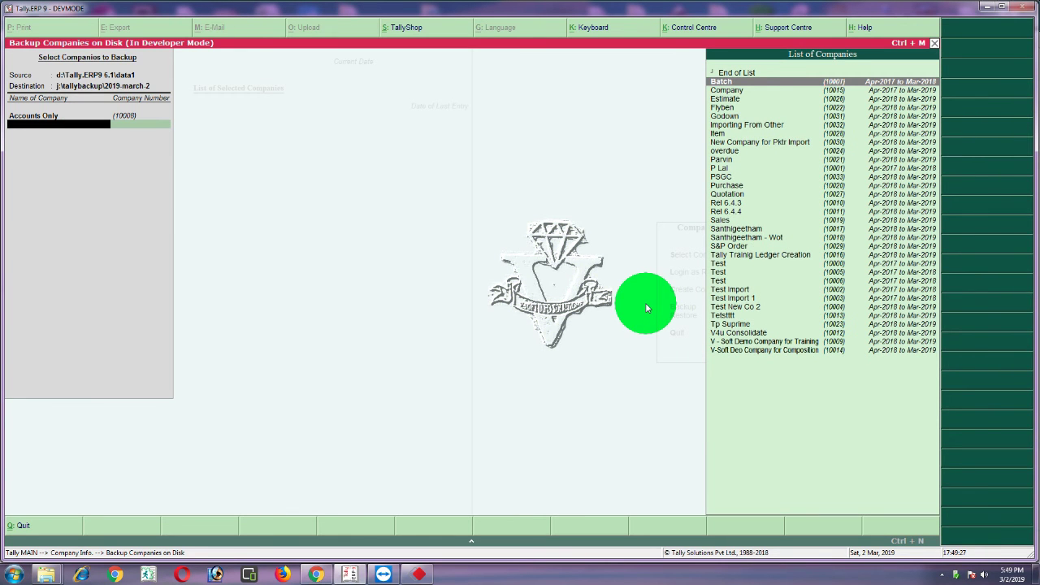
pyautogui.press('Up')
pyautogui.press('Return')
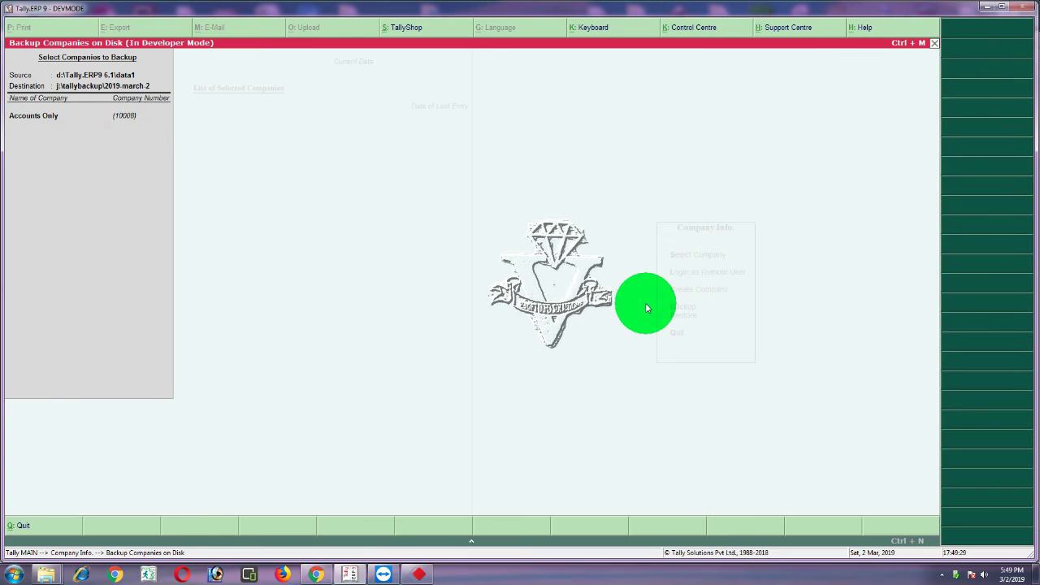
pyautogui.press('Return')
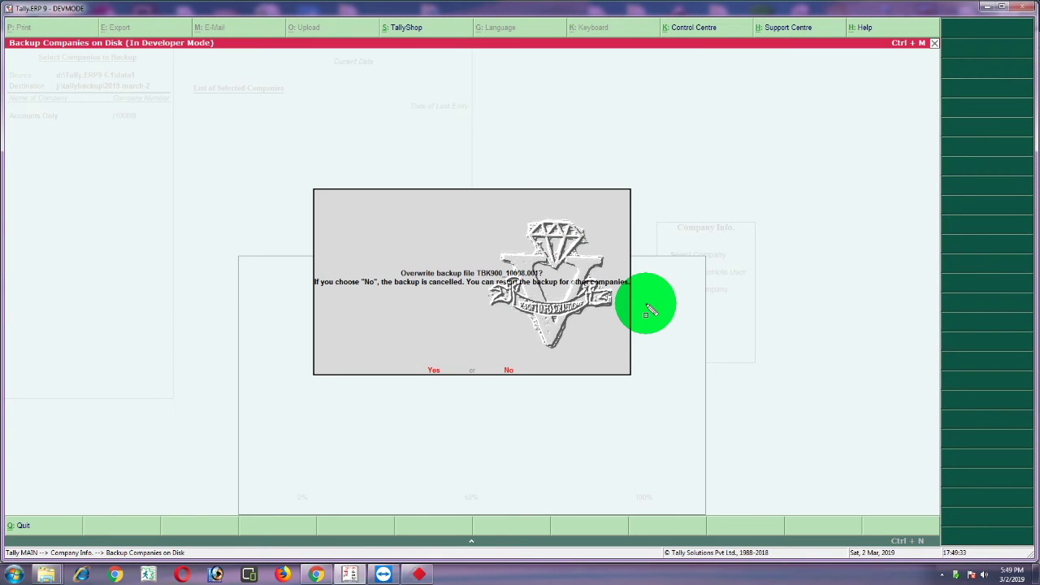
pyautogui.moveTo(298, 171)
pyautogui.mouseDown()
pyautogui.moveTo(297, 251)
pyautogui.moveTo(398, 331)
pyautogui.moveTo(594, 312)
pyautogui.moveTo(648, 319)
pyautogui.mouseUp()
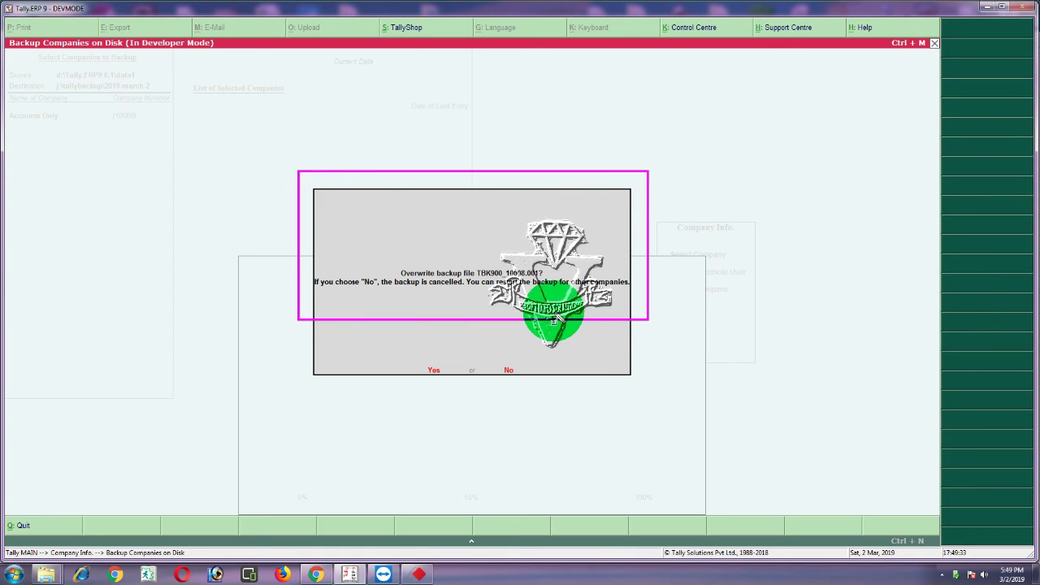
pyautogui.moveTo(312, 254)
pyautogui.mouseDown()
pyautogui.moveTo(328, 299)
pyautogui.moveTo(642, 296)
pyautogui.mouseUp()
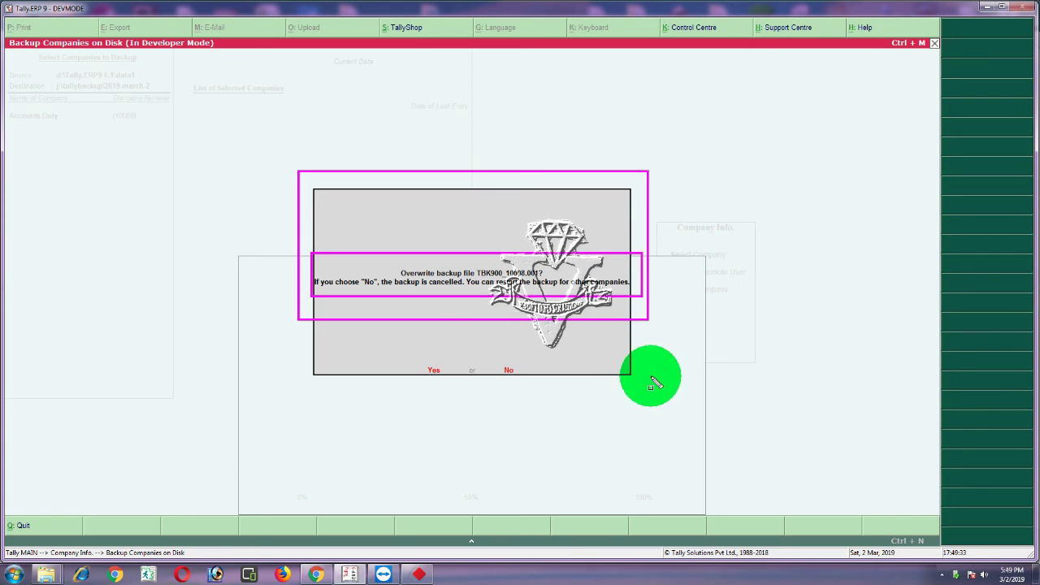
pyautogui.moveTo(422, 351); pyautogui.dragTo(448, 394)
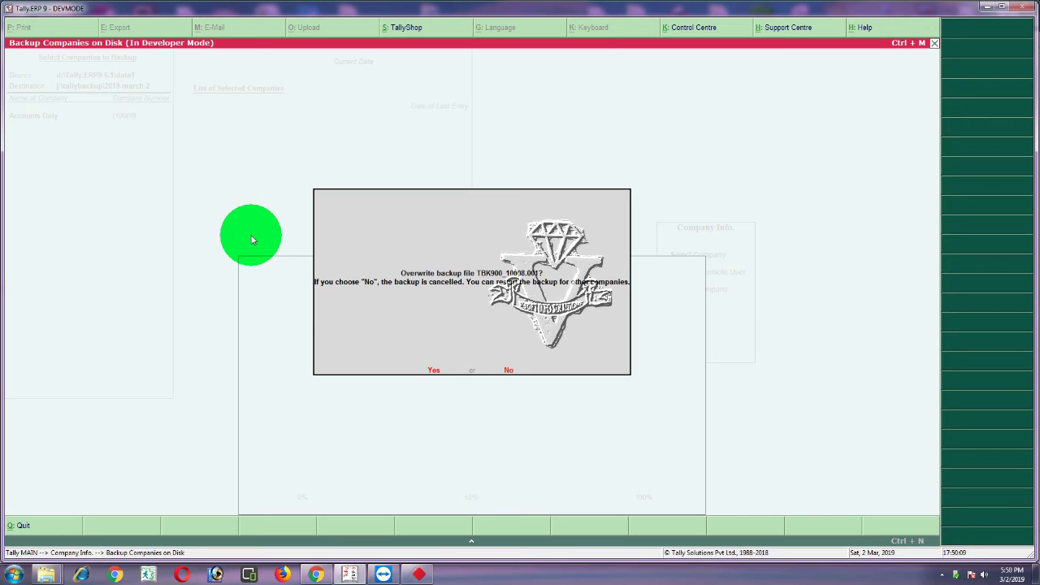
# Decline the overwrite, change the backup destination to j:\tallybackup\2019-march-2-5.50 and run the backup of Accounts Only.
pyautogui.press('y')
pyautogui.press('Return')
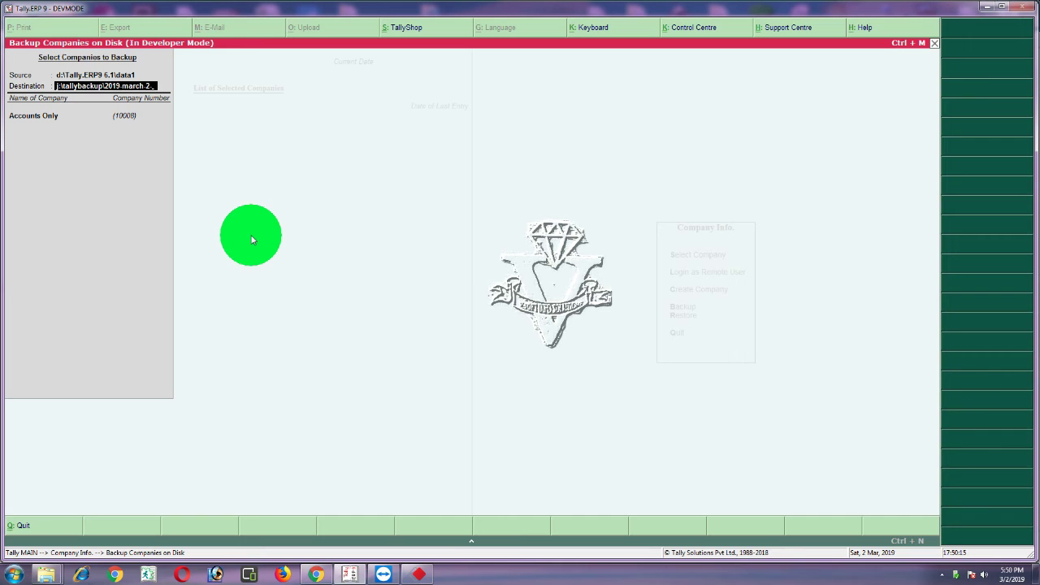
pyautogui.write('5.50')
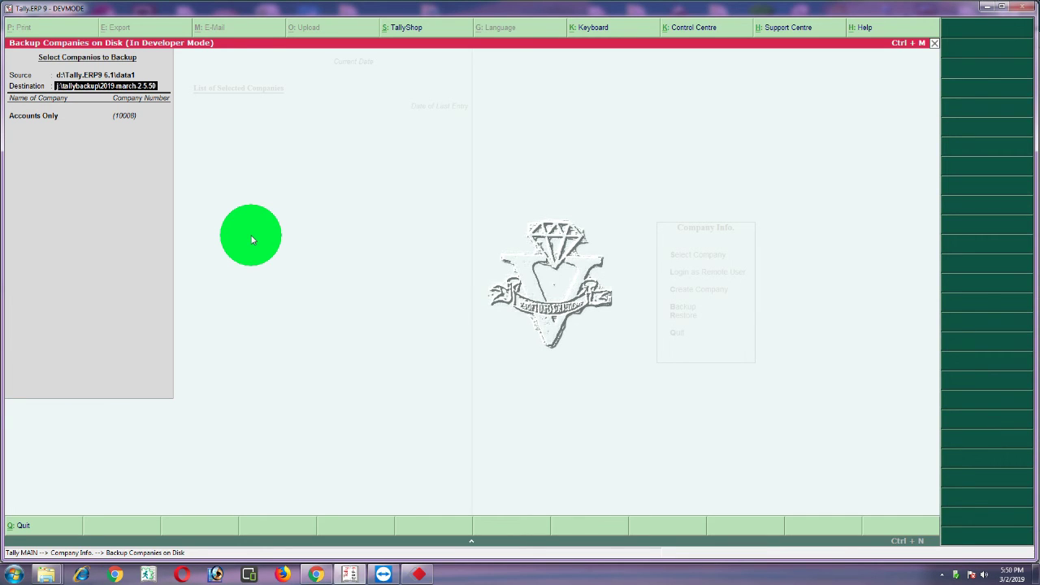
pyautogui.press('Return')
pyautogui.press('Return')
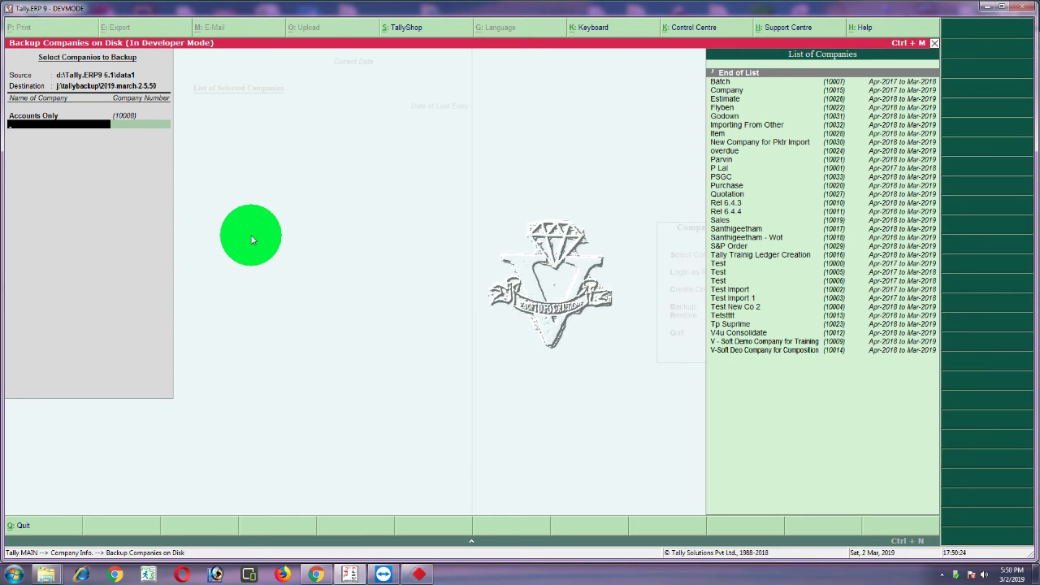
pyautogui.press('Return')
pyautogui.press('y')
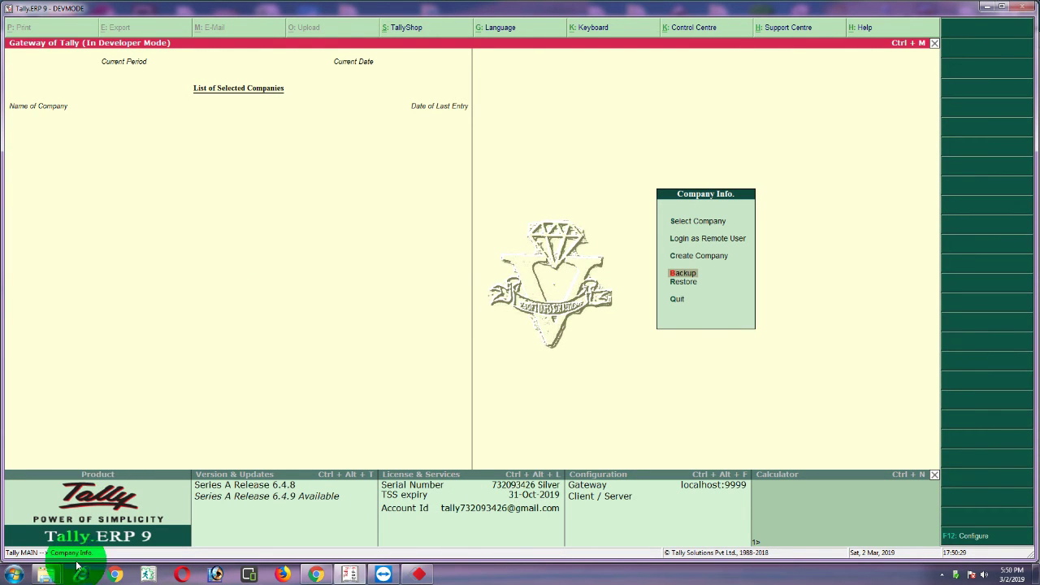
# In Windows Explorer, compare the TBK900_10008 backup in the 2019-march-2-5.50 folder with the one in 2019-march-2.
pyautogui.moveTo(47, 575)
pyautogui.click(162, 531)
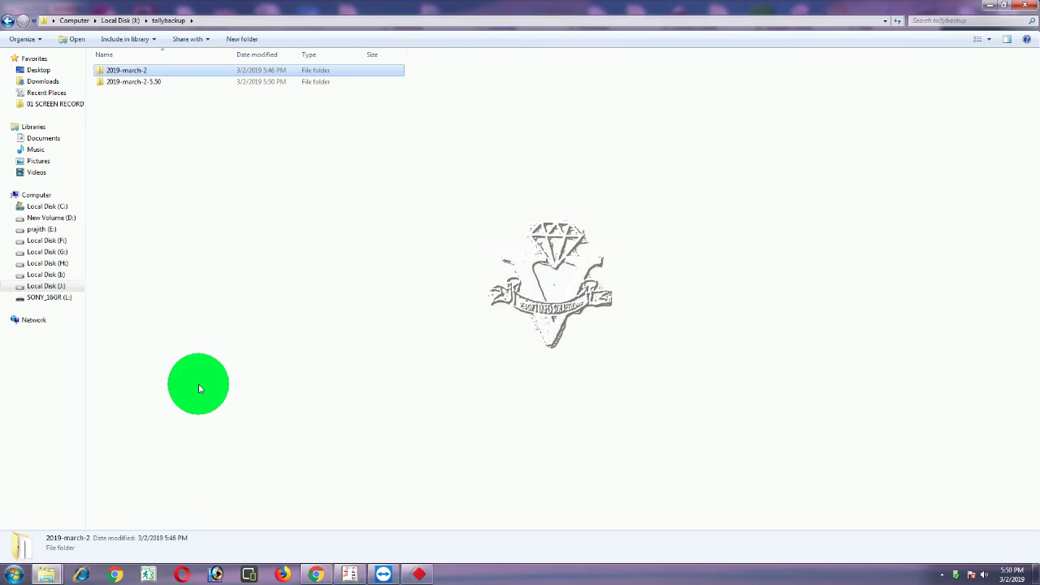
pyautogui.click(139, 81)
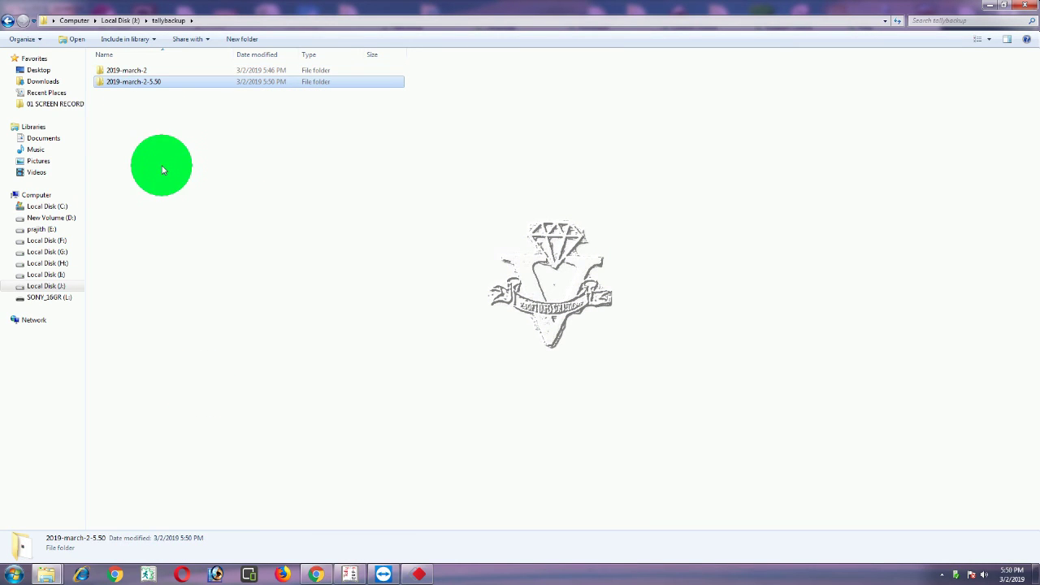
pyautogui.click(118, 73)
pyautogui.doubleClick(122, 83)
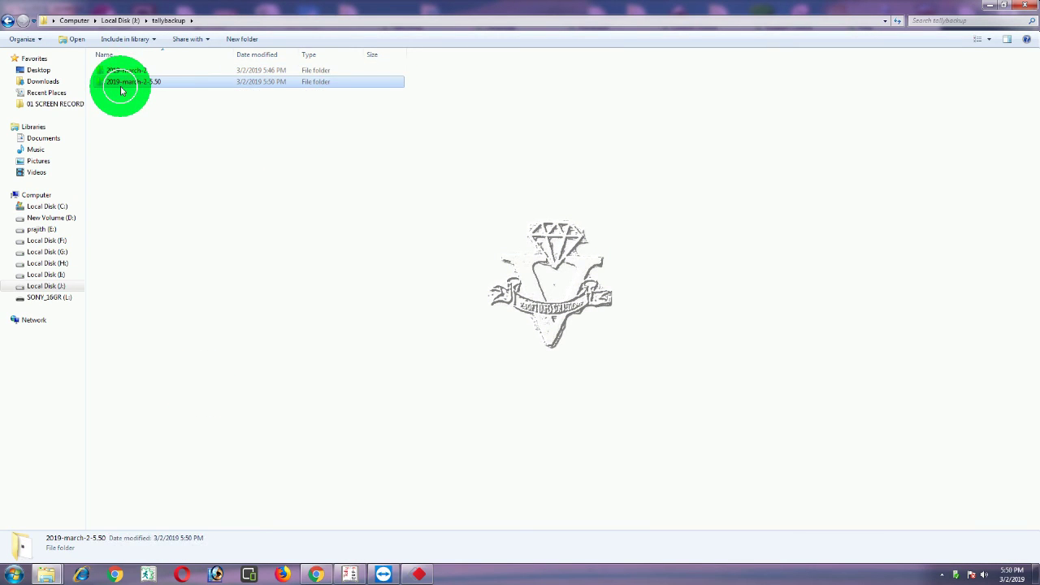
pyautogui.click(139, 73)
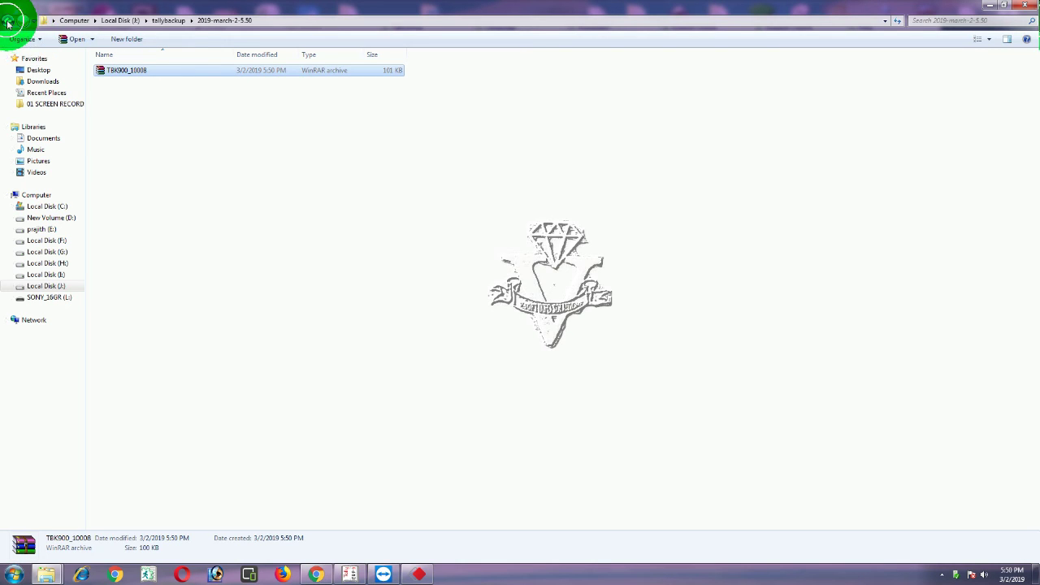
pyautogui.click(8, 20)
pyautogui.doubleClick(121, 70)
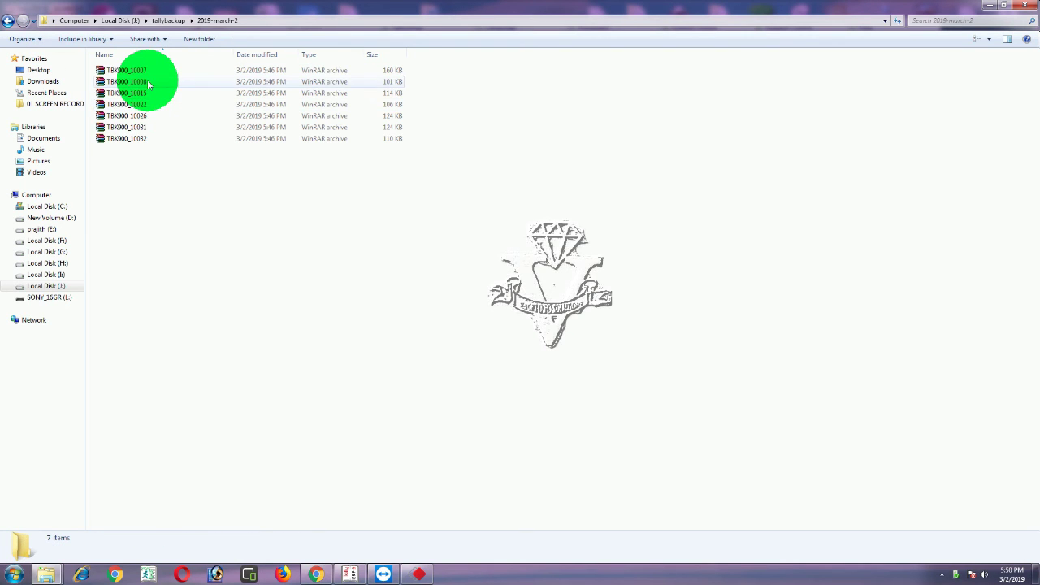
pyautogui.click(146, 82)
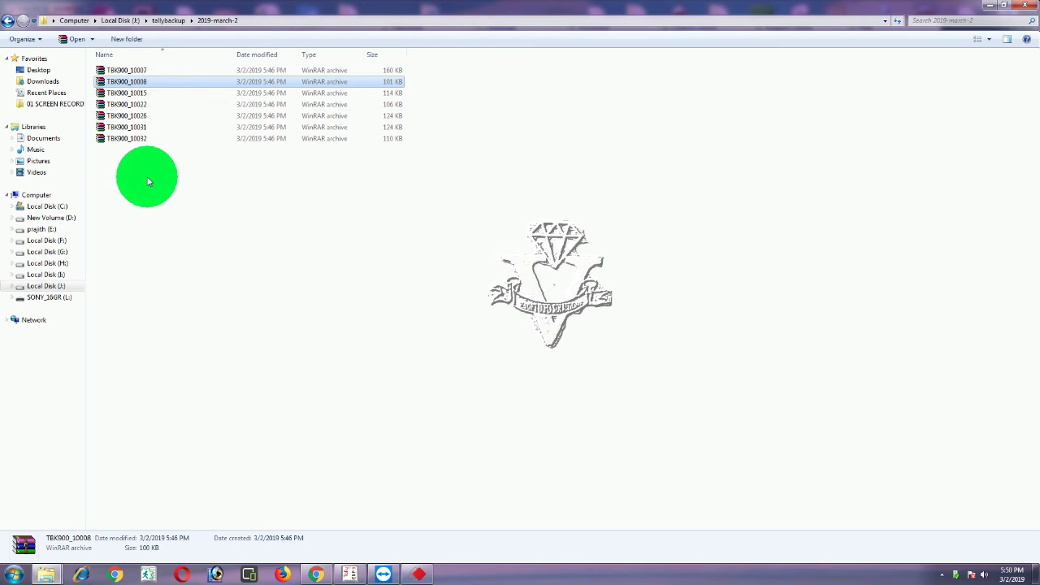
pyautogui.click(8, 21)
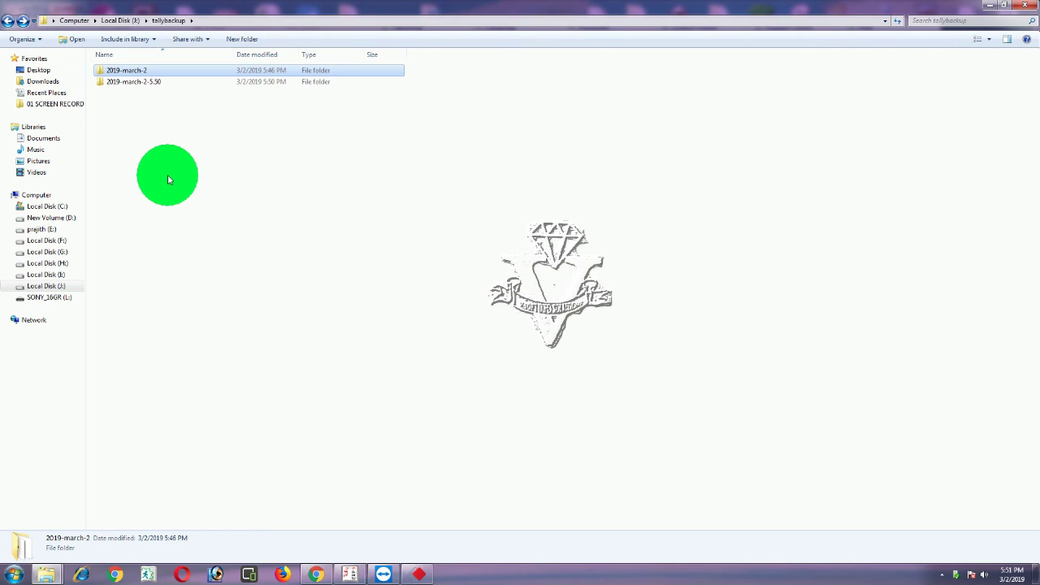
# Switch back to Tally, select the first Test company in the company list and log in to it.
pyautogui.hotkey('alt', 'Tab')
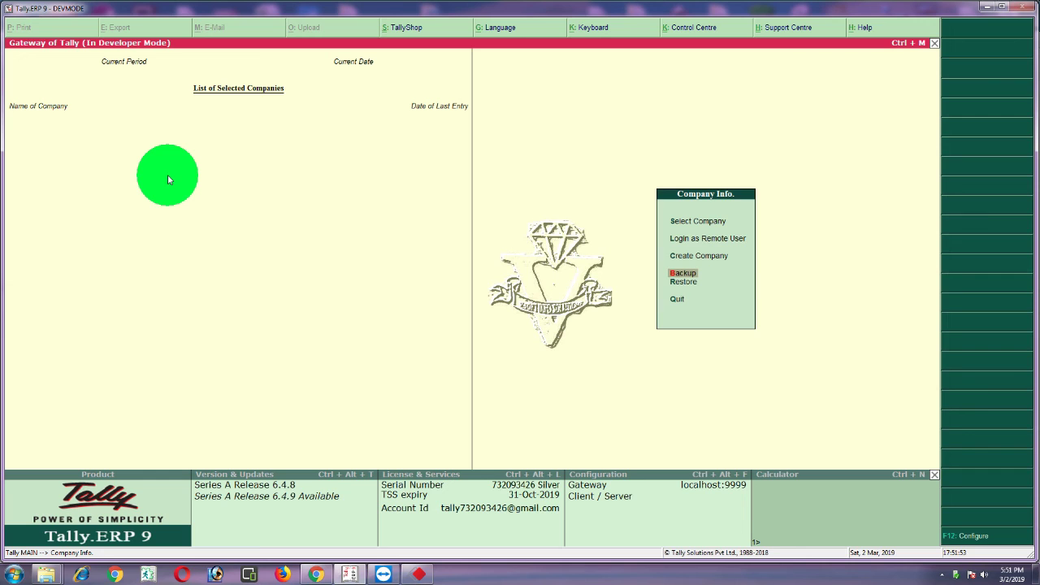
pyautogui.press('Up')
pyautogui.press('Up')
pyautogui.press('Up')
pyautogui.press('Return')
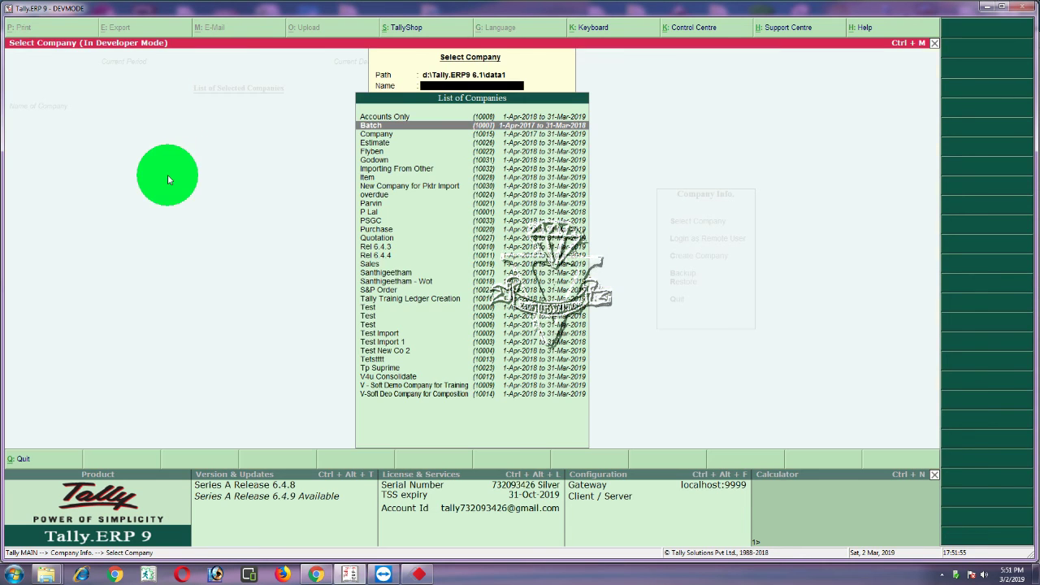
pyautogui.press('Down')
pyautogui.press('Down')
pyautogui.press('Down')
pyautogui.press('Down')
pyautogui.press('Down')
pyautogui.press('Down')
pyautogui.press('Down')
pyautogui.press('Down')
pyautogui.press('Down')
pyautogui.press('Down')
pyautogui.press('Down')
pyautogui.press('Down')
pyautogui.press('Down')
pyautogui.press('Down')
pyautogui.press('Down')
pyautogui.press('Down')
pyautogui.press('Down')
pyautogui.press('Down')
pyautogui.press('Down')
pyautogui.press('Down')
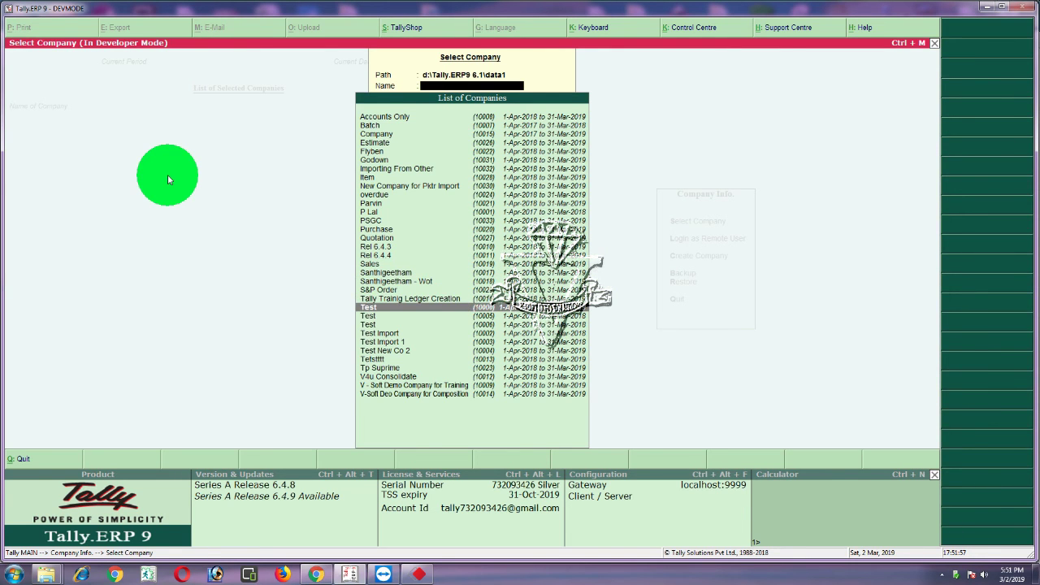
pyautogui.press('Return')
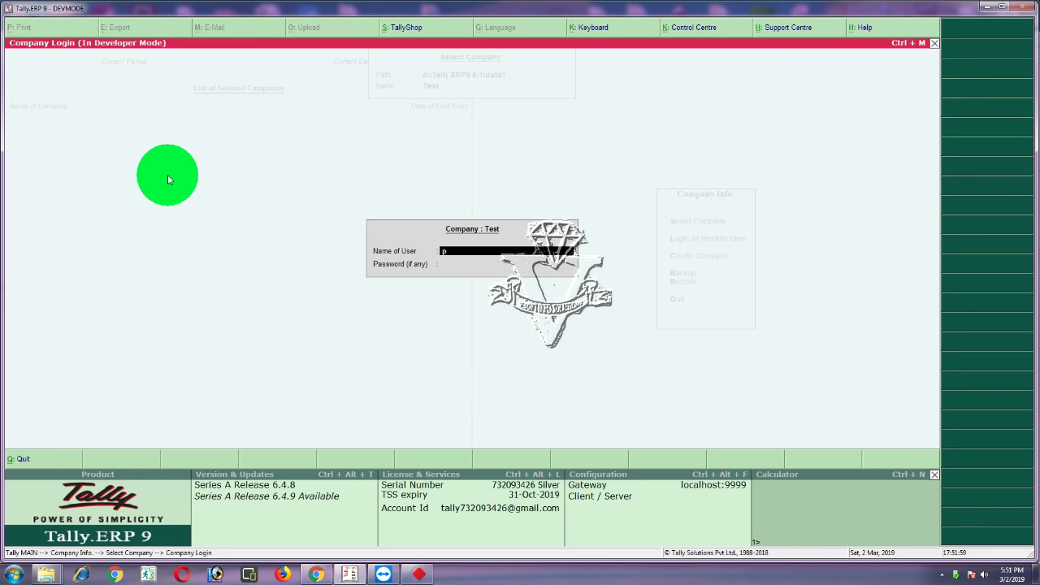
pyautogui.press('Return')
pyautogui.press('Return')
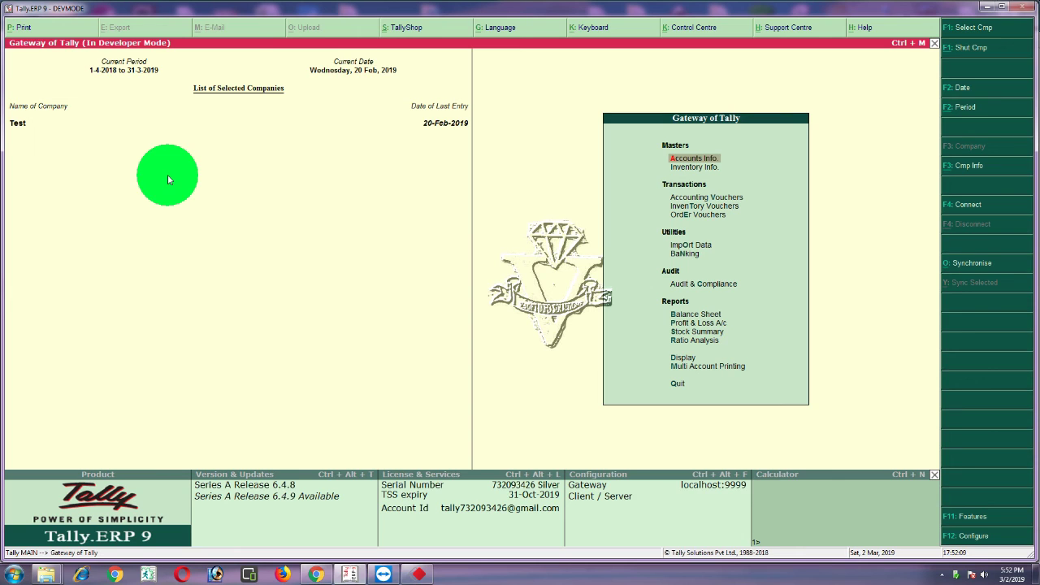
pyautogui.moveTo(5, 34)
pyautogui.mouseDown()
pyautogui.moveTo(31, 57)
pyautogui.moveTo(86, 57)
pyautogui.mouseUp()
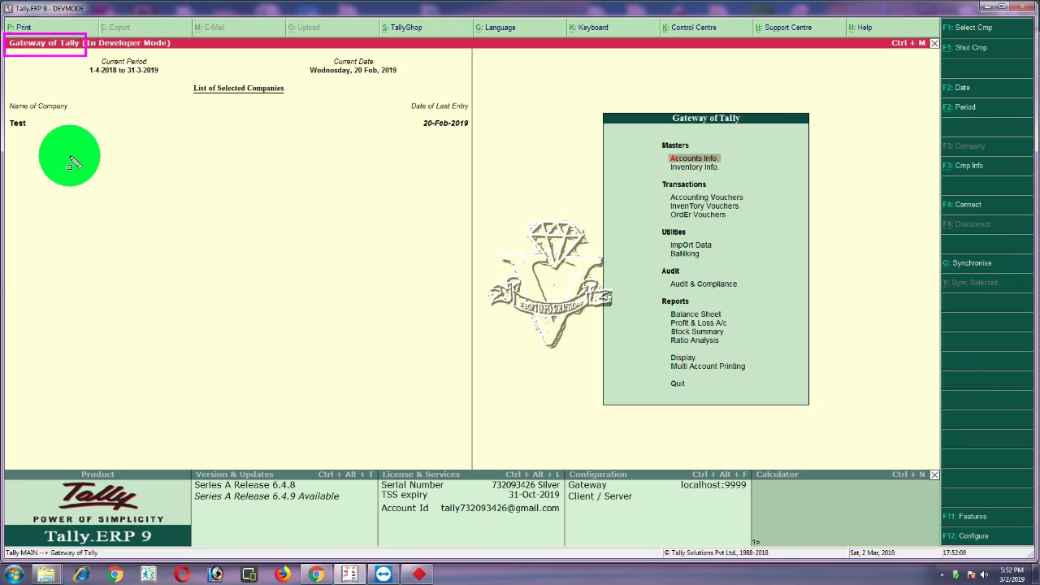
pyautogui.moveTo(661, 102); pyautogui.dragTo(737, 130)
pyautogui.press('Escape')
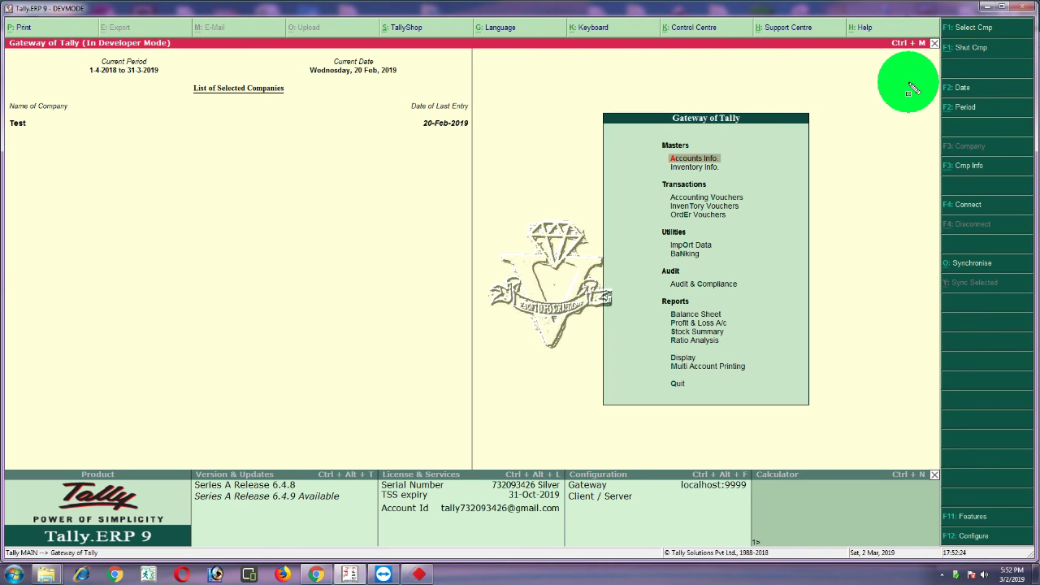
pyautogui.moveTo(910, 123)
pyautogui.mouseDown()
pyautogui.moveTo(935, 169)
pyautogui.moveTo(1025, 195)
pyautogui.mouseUp()
pyautogui.moveTo(928, 12)
pyautogui.mouseDown()
pyautogui.moveTo(1012, 452)
pyautogui.moveTo(1005, 534)
pyautogui.moveTo(1034, 555)
pyautogui.mouseUp()
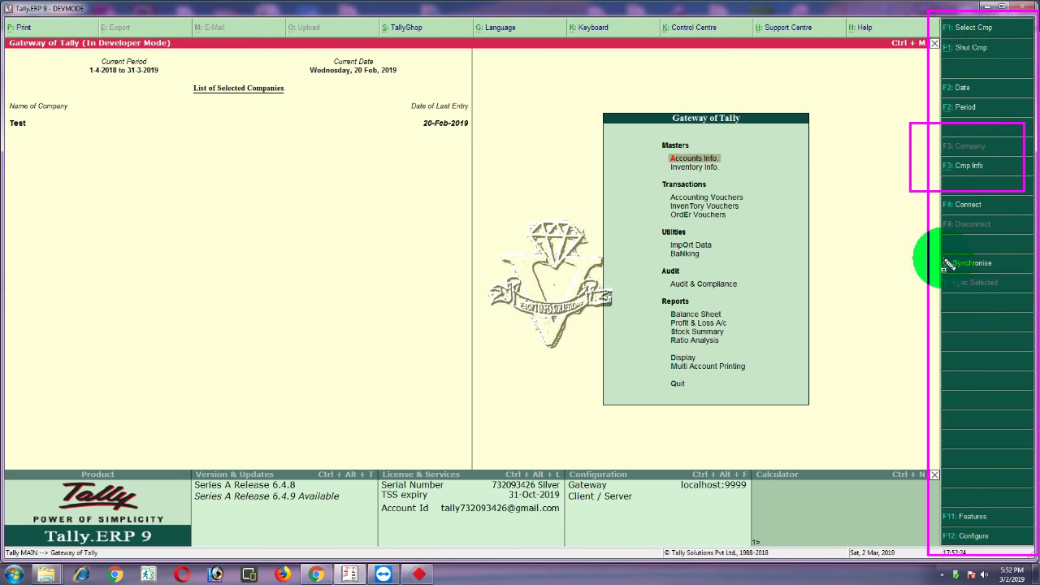
pyautogui.moveTo(4, 14)
pyautogui.mouseDown()
pyautogui.moveTo(40, 89)
pyautogui.moveTo(898, 69)
pyautogui.moveTo(928, 59)
pyautogui.mouseUp()
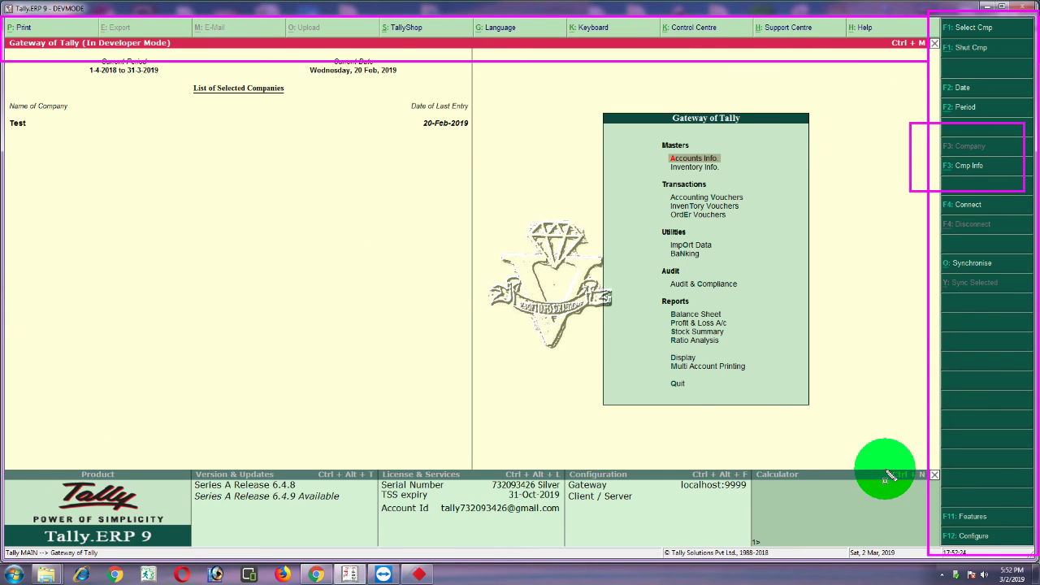
# Start a backup from Company Info and set the destination to j:\tallybackup\2019-march-1.
pyautogui.click(968, 166)
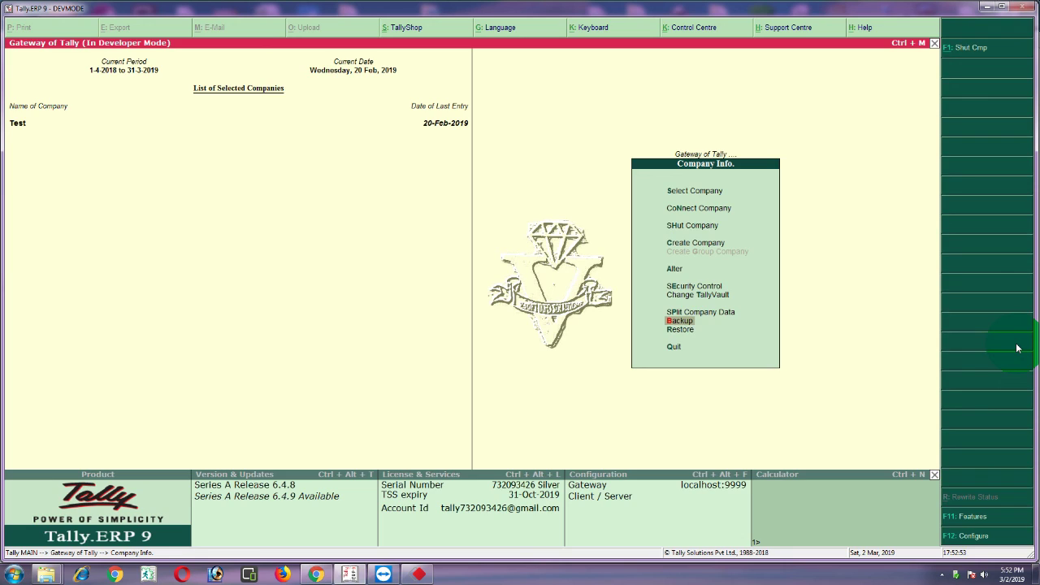
pyautogui.press('Return')
pyautogui.press('Escape')
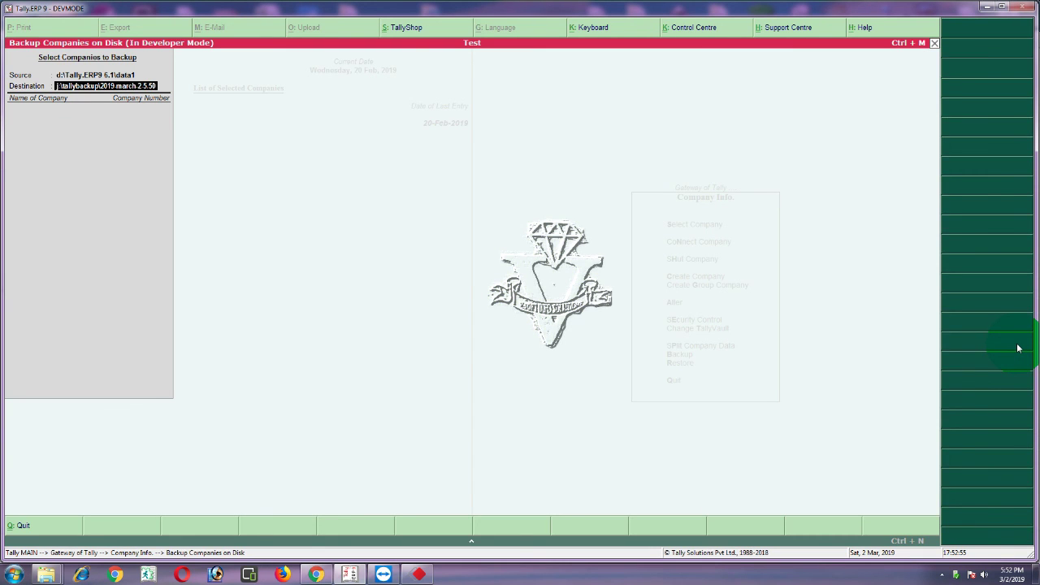
pyautogui.press('BackSpace')
pyautogui.press('BackSpace')
pyautogui.press('BackSpace')
pyautogui.press('BackSpace')
pyautogui.press('BackSpace')
pyautogui.press('Return')
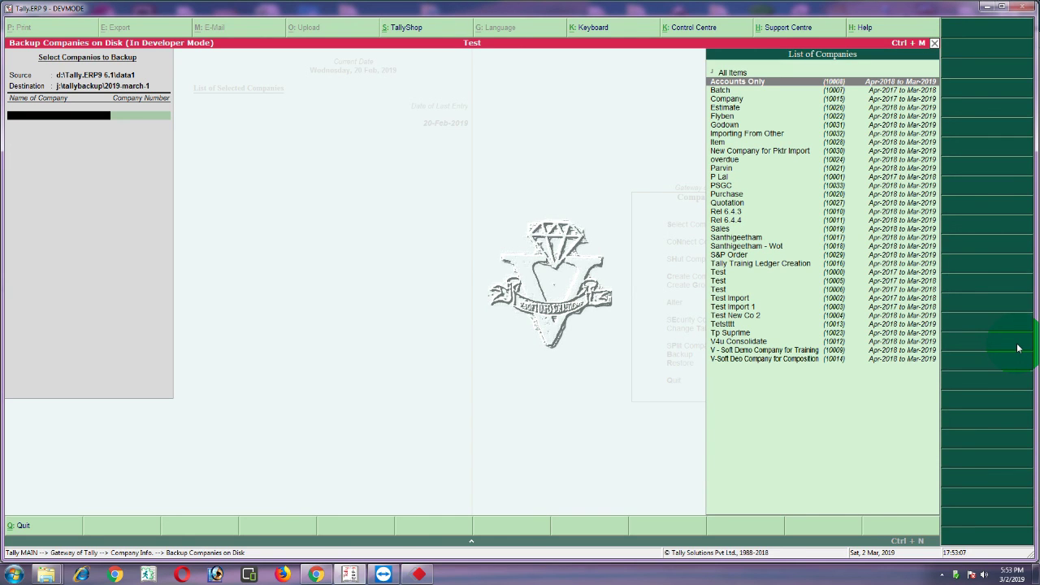
# Add the companies Accounts Only and Batch to the backup, end the selection and run it.
pyautogui.press('Return')
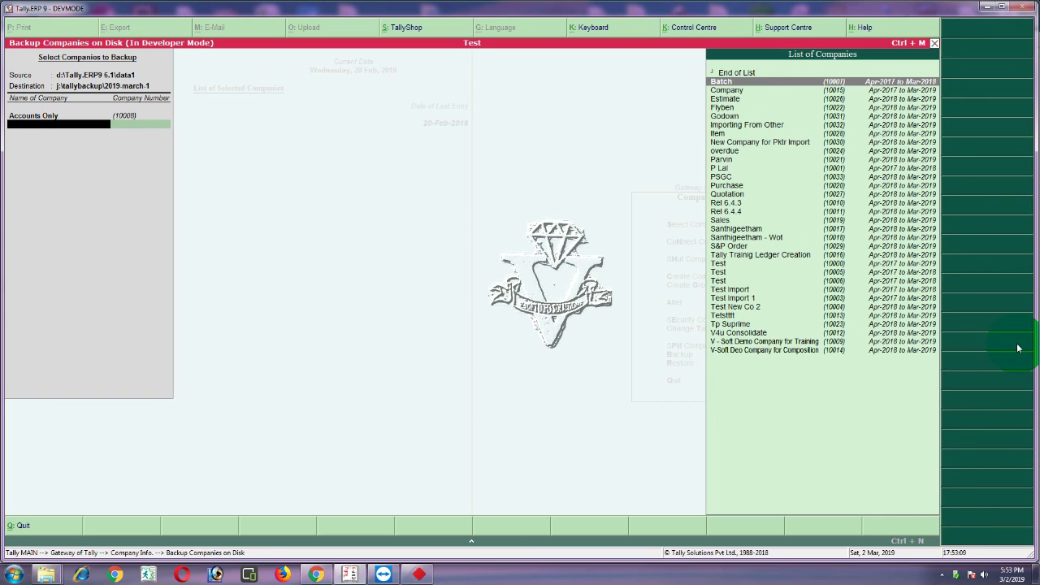
pyautogui.press('Up')
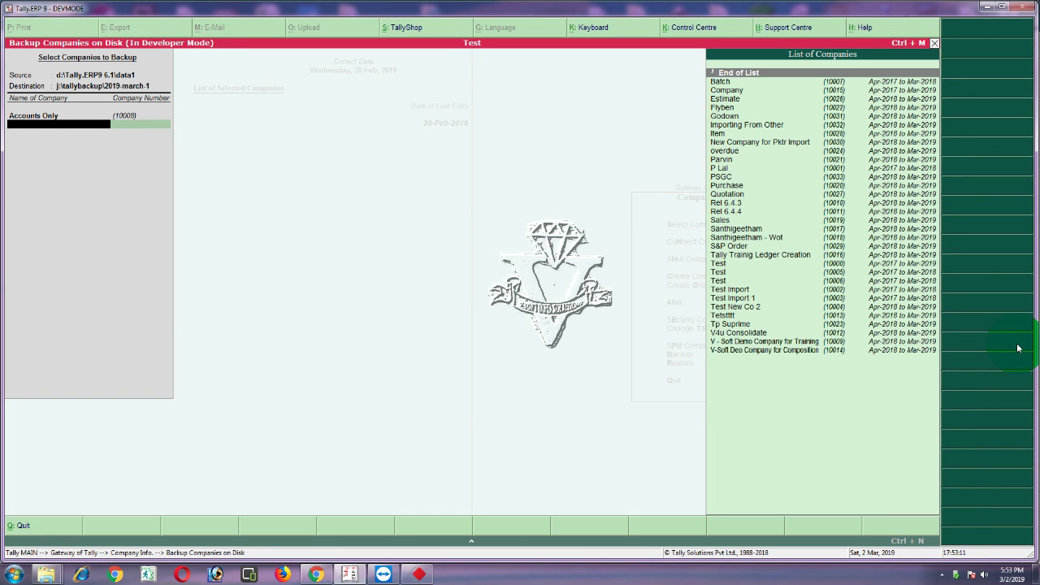
pyautogui.press('Down')
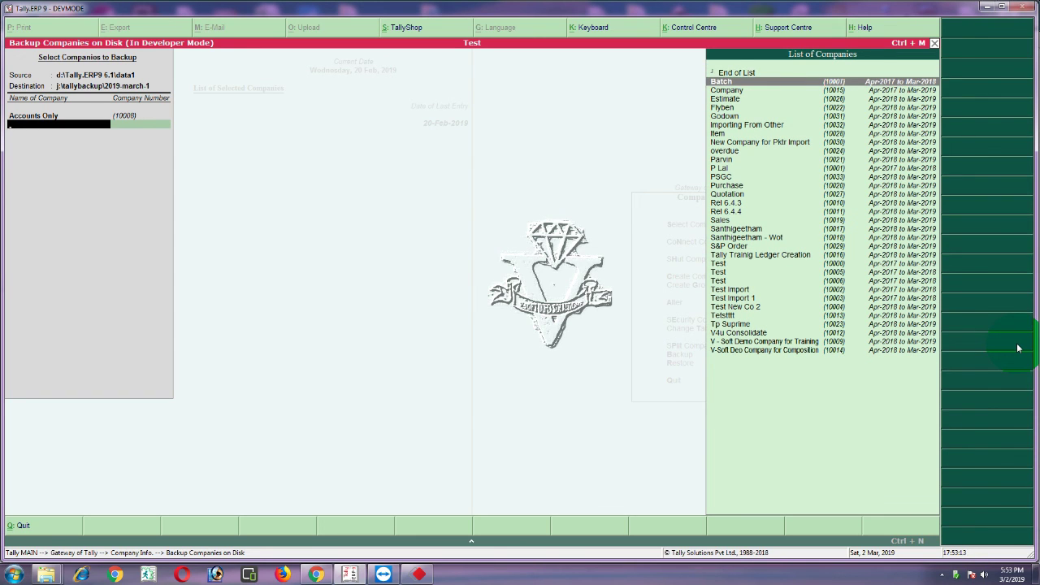
pyautogui.press('Return')
pyautogui.press('Up')
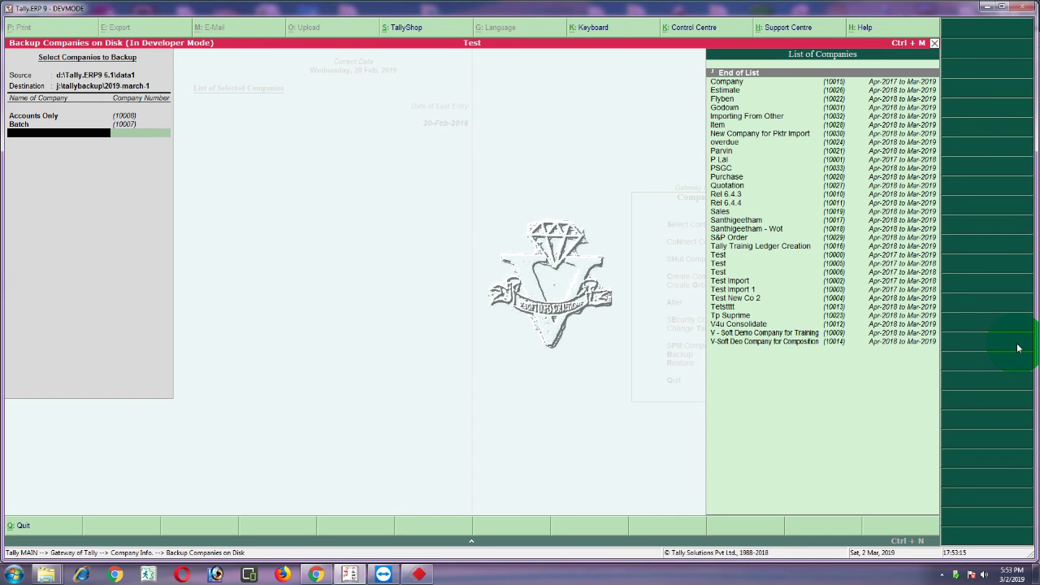
pyautogui.press('Return')
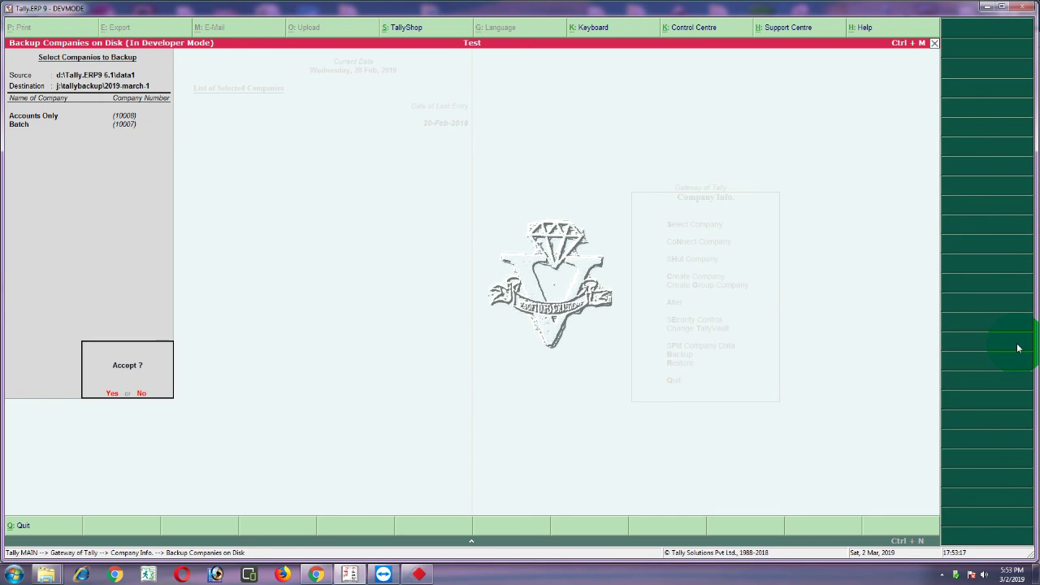
pyautogui.press('Return')
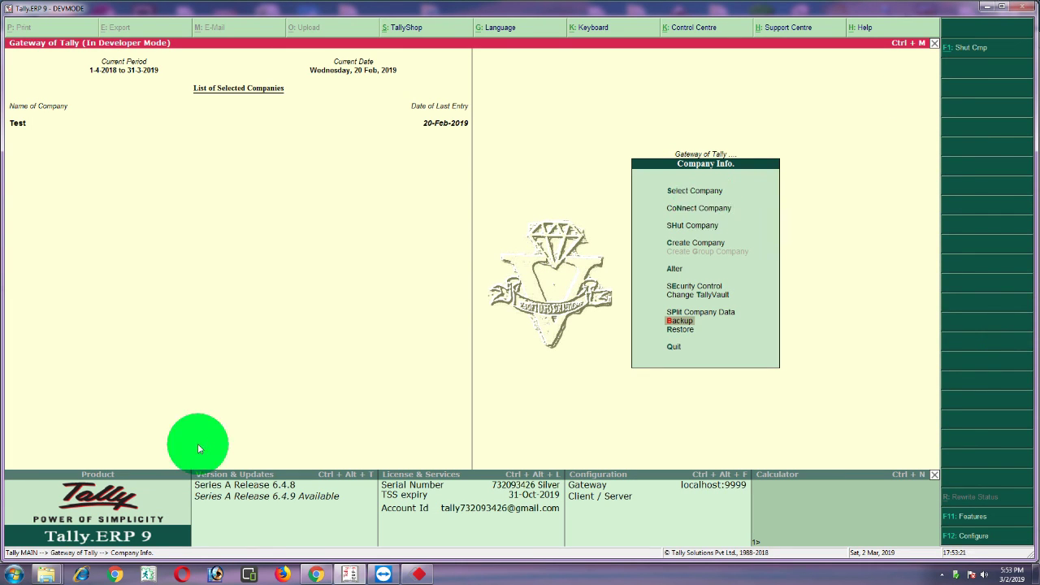
# Switch to the tallybackup folder in Windows Explorer and select the new 2019-march-1 backup folder.
pyautogui.moveTo(57, 575)
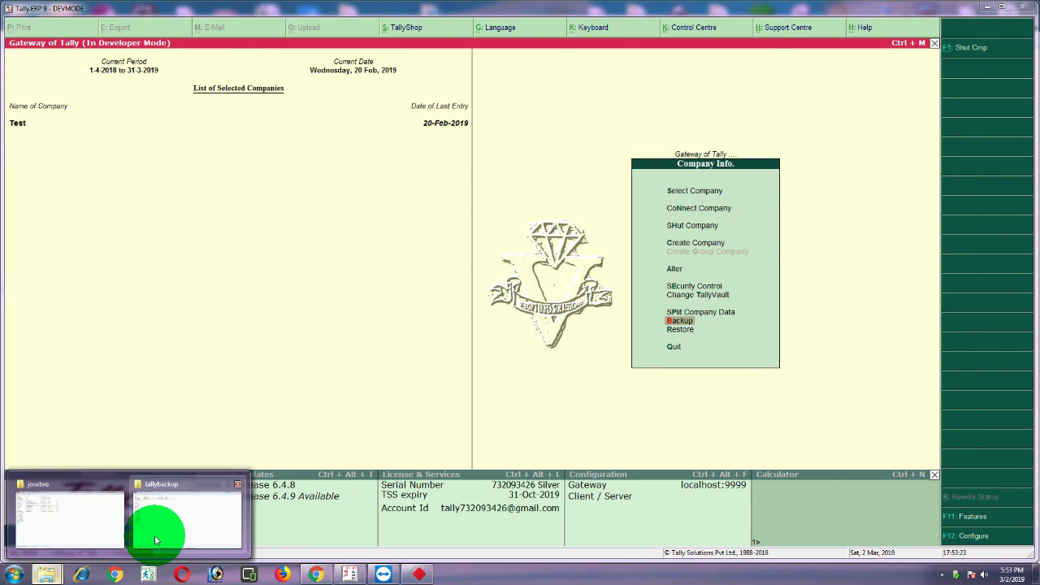
pyautogui.moveTo(155, 535)
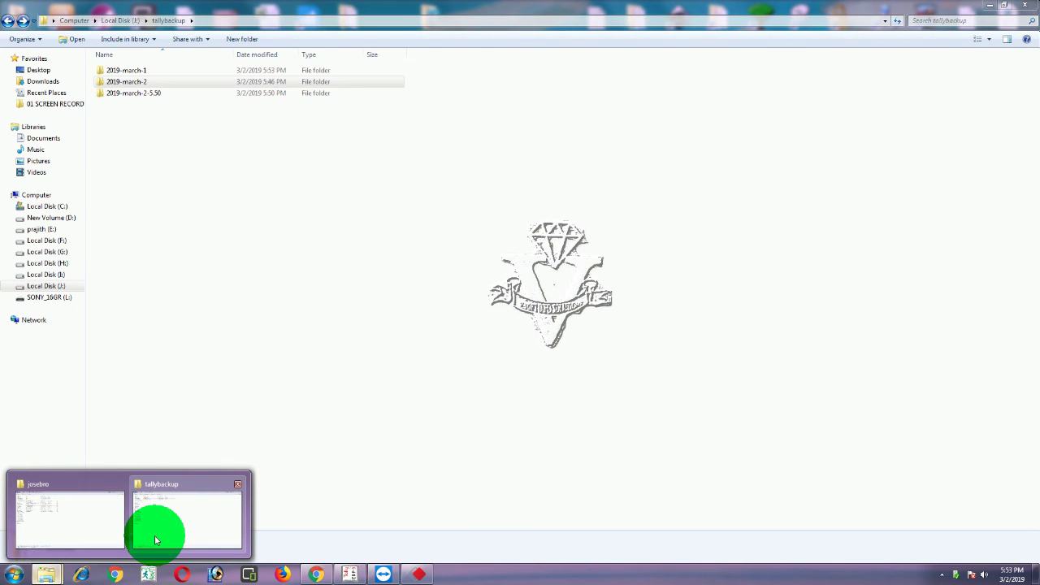
pyautogui.click(154, 536)
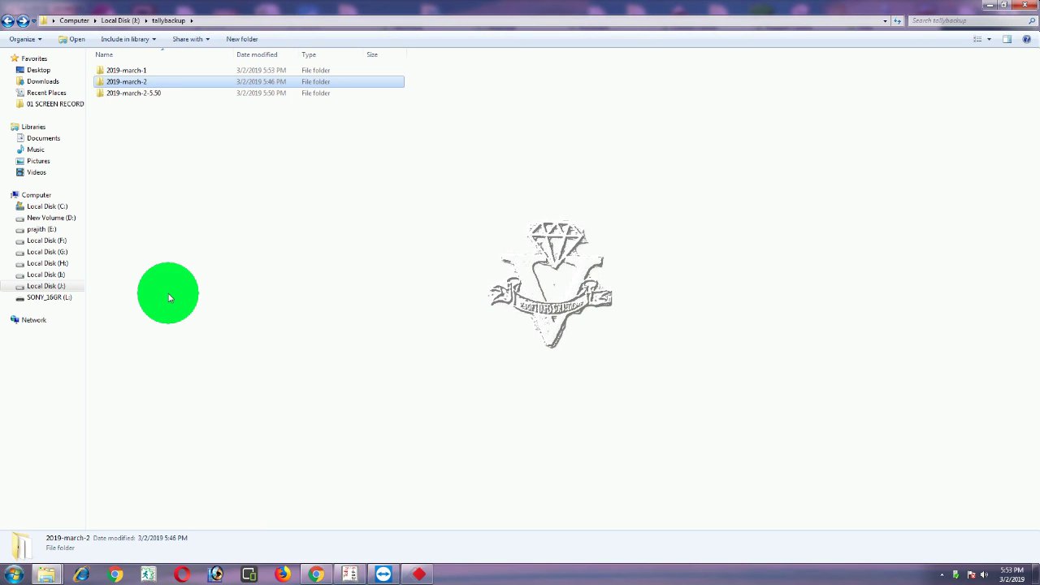
pyautogui.click(138, 71)
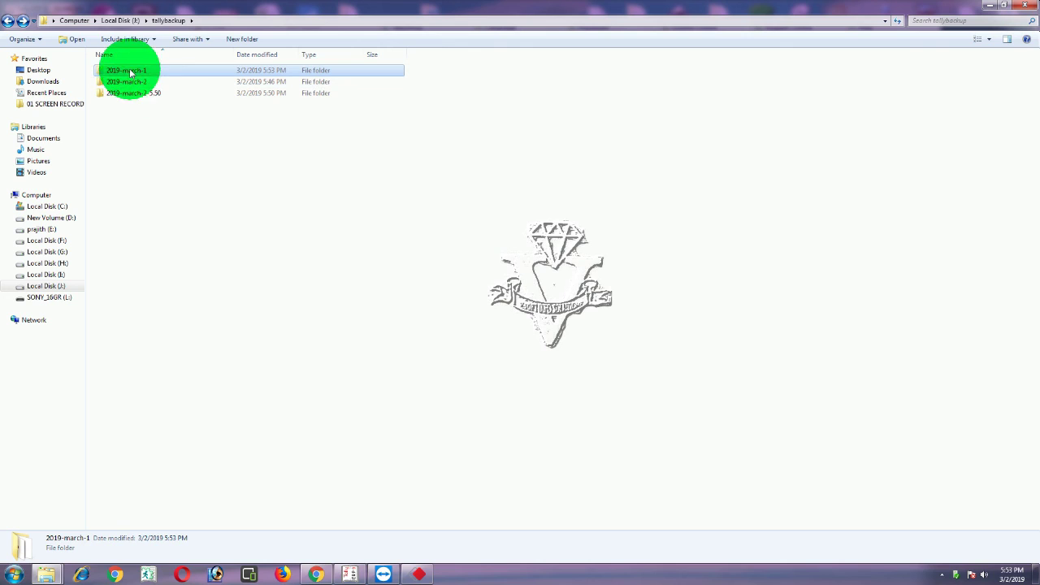